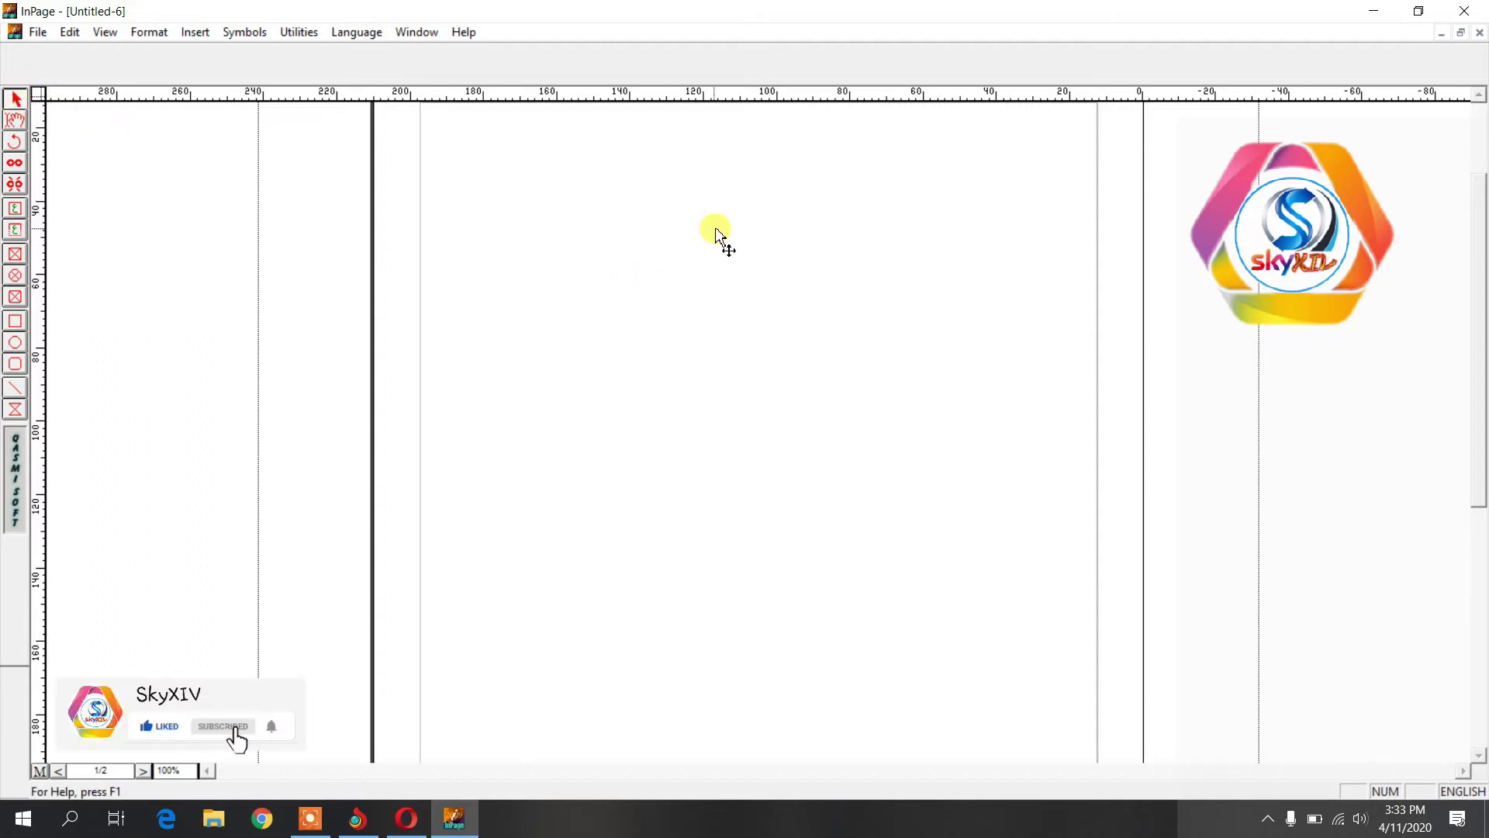
# - Apply the elongated-diamond-and-dot border pattern to the page's text frame with a 12 pt thickness
pyautogui.click(741, 263)
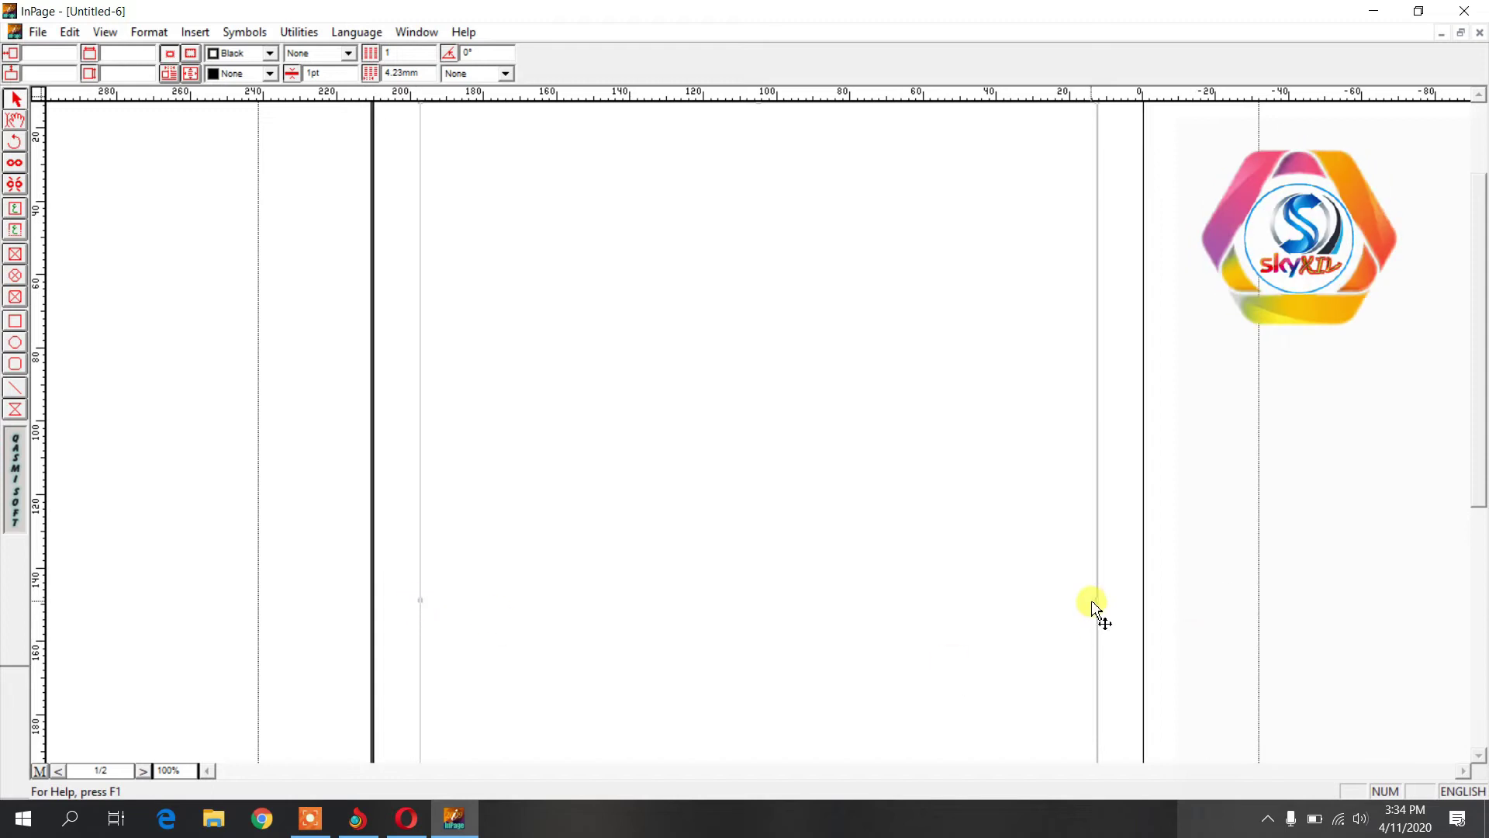
pyautogui.rightClick(807, 279)
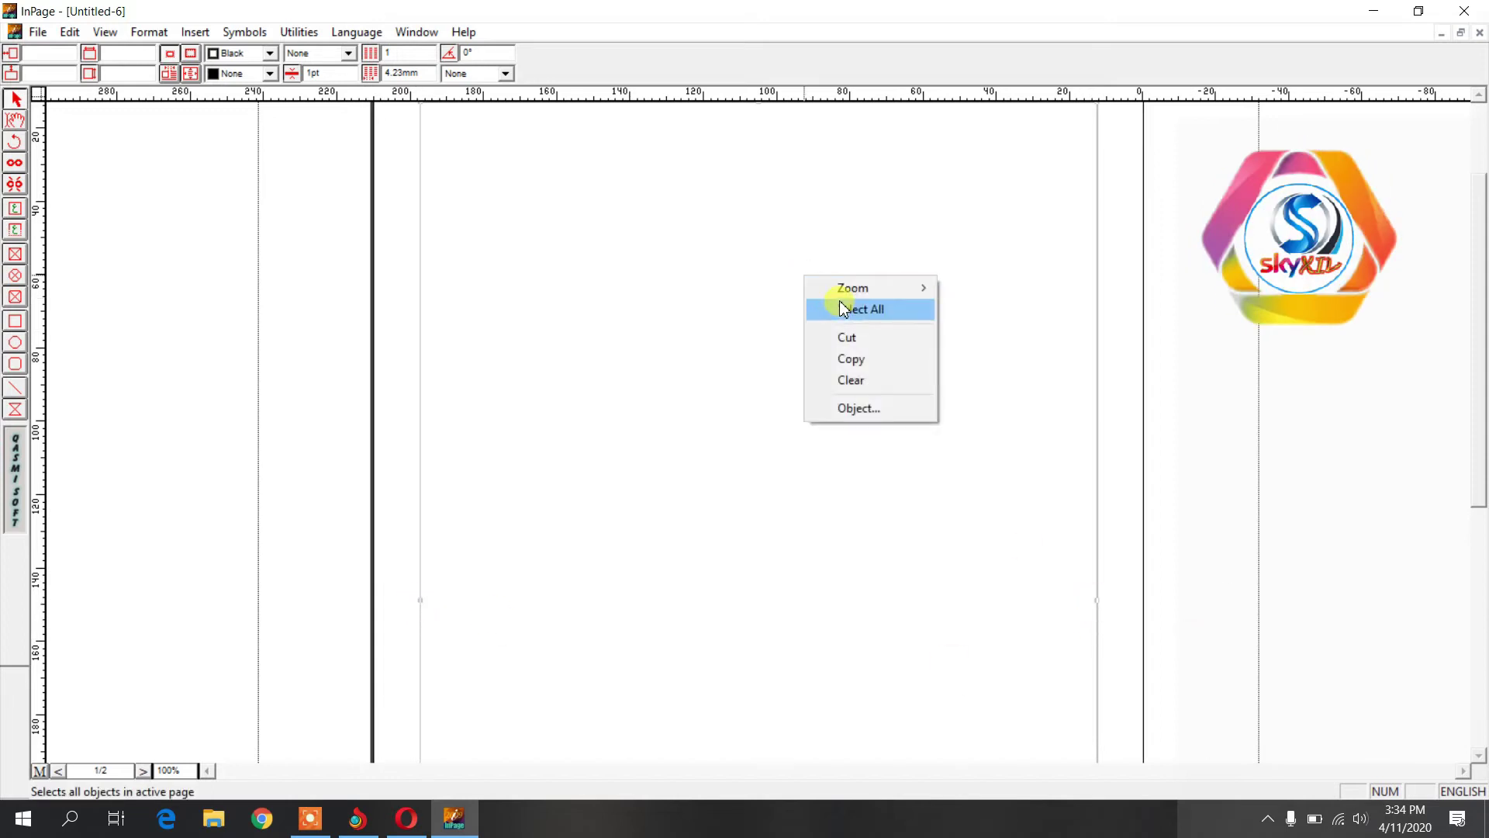
pyautogui.moveTo(846, 293)
pyautogui.click(990, 288)
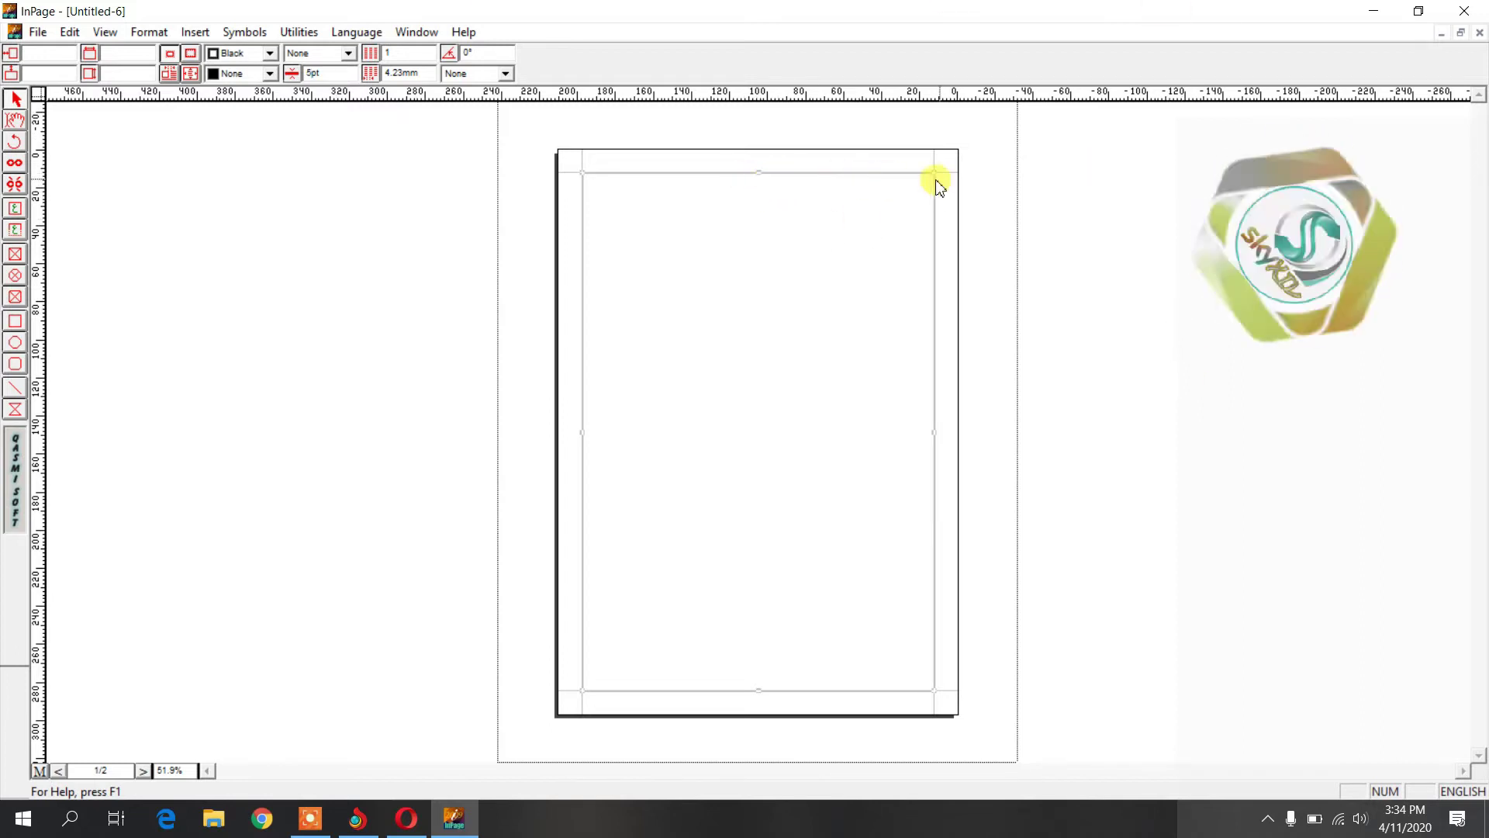
pyautogui.click(347, 55)
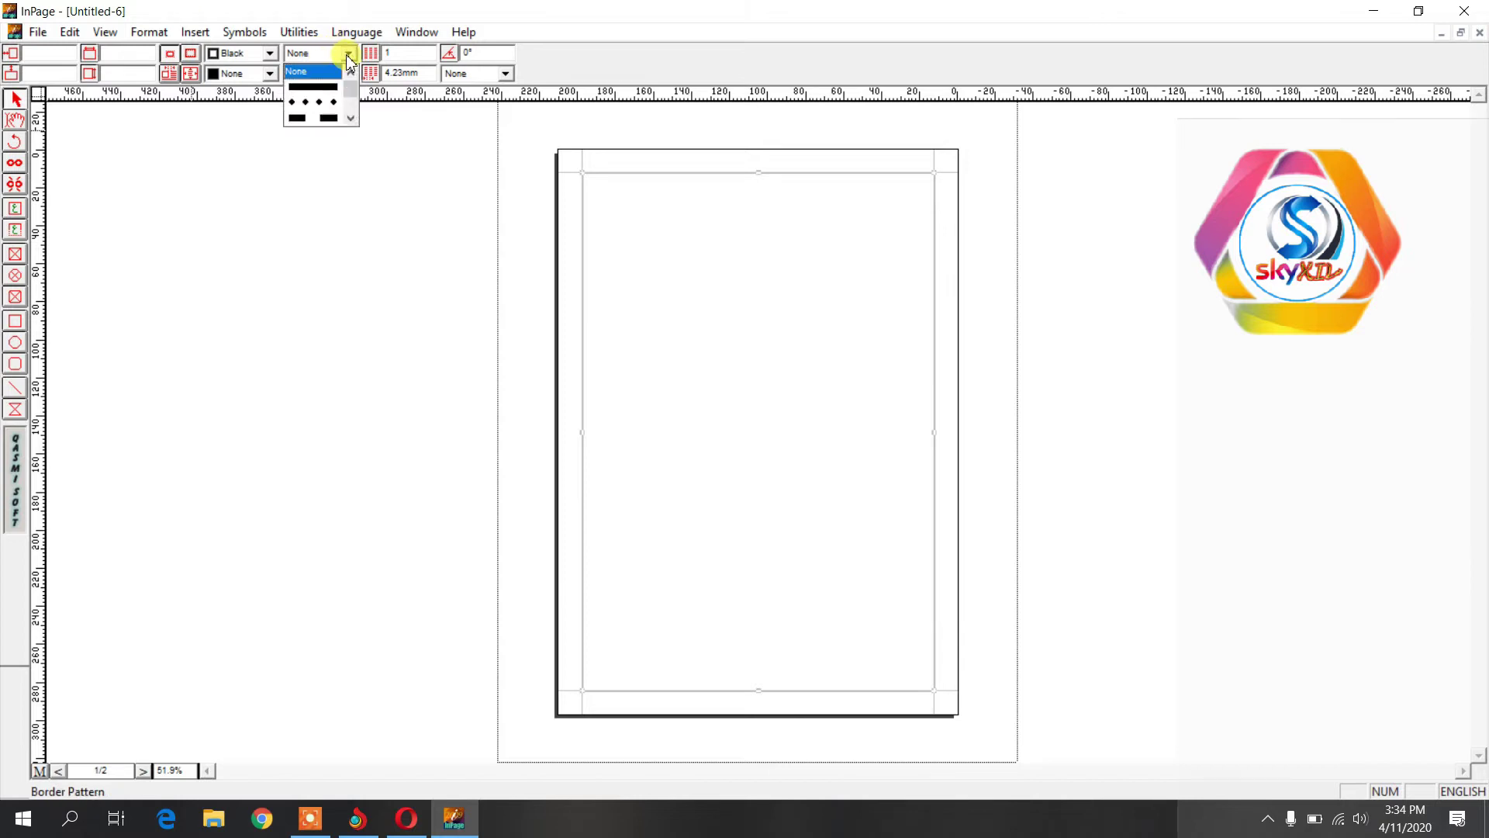
pyautogui.scroll(-1, 326, 101)
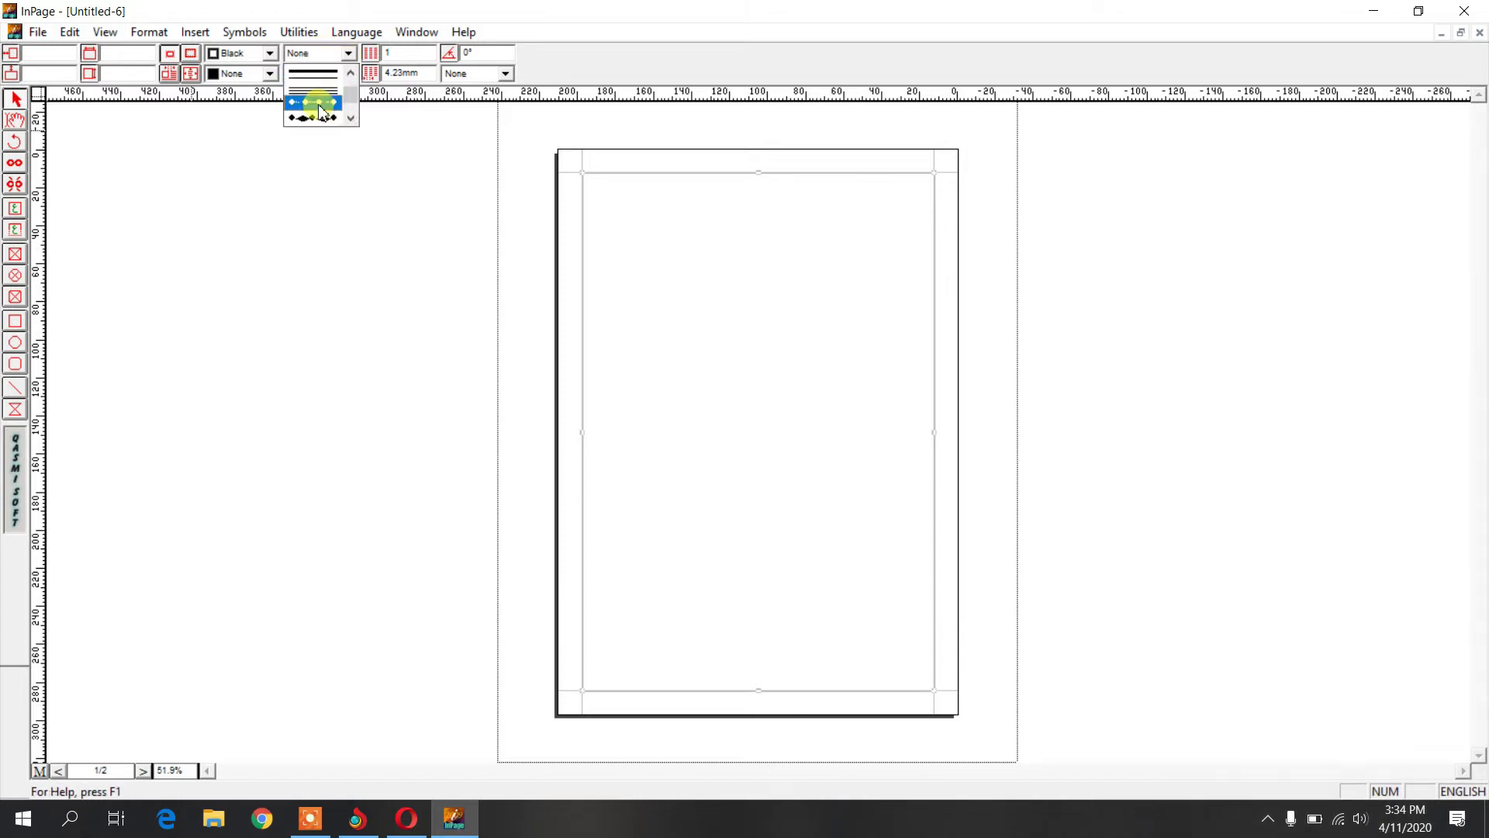
pyautogui.click(318, 118)
pyautogui.click(658, 225)
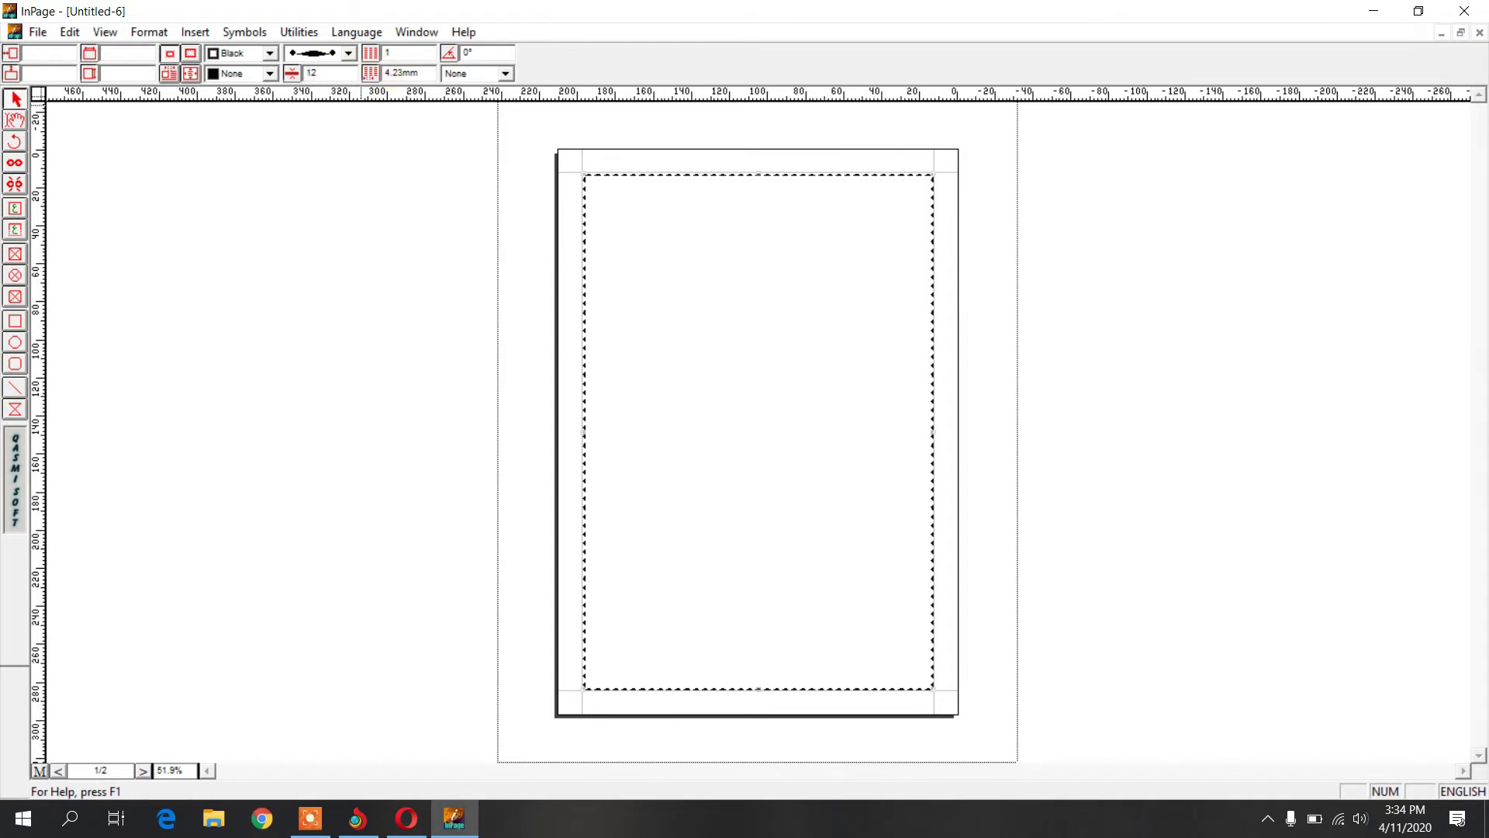
pyautogui.write('12')
pyautogui.press('Return')
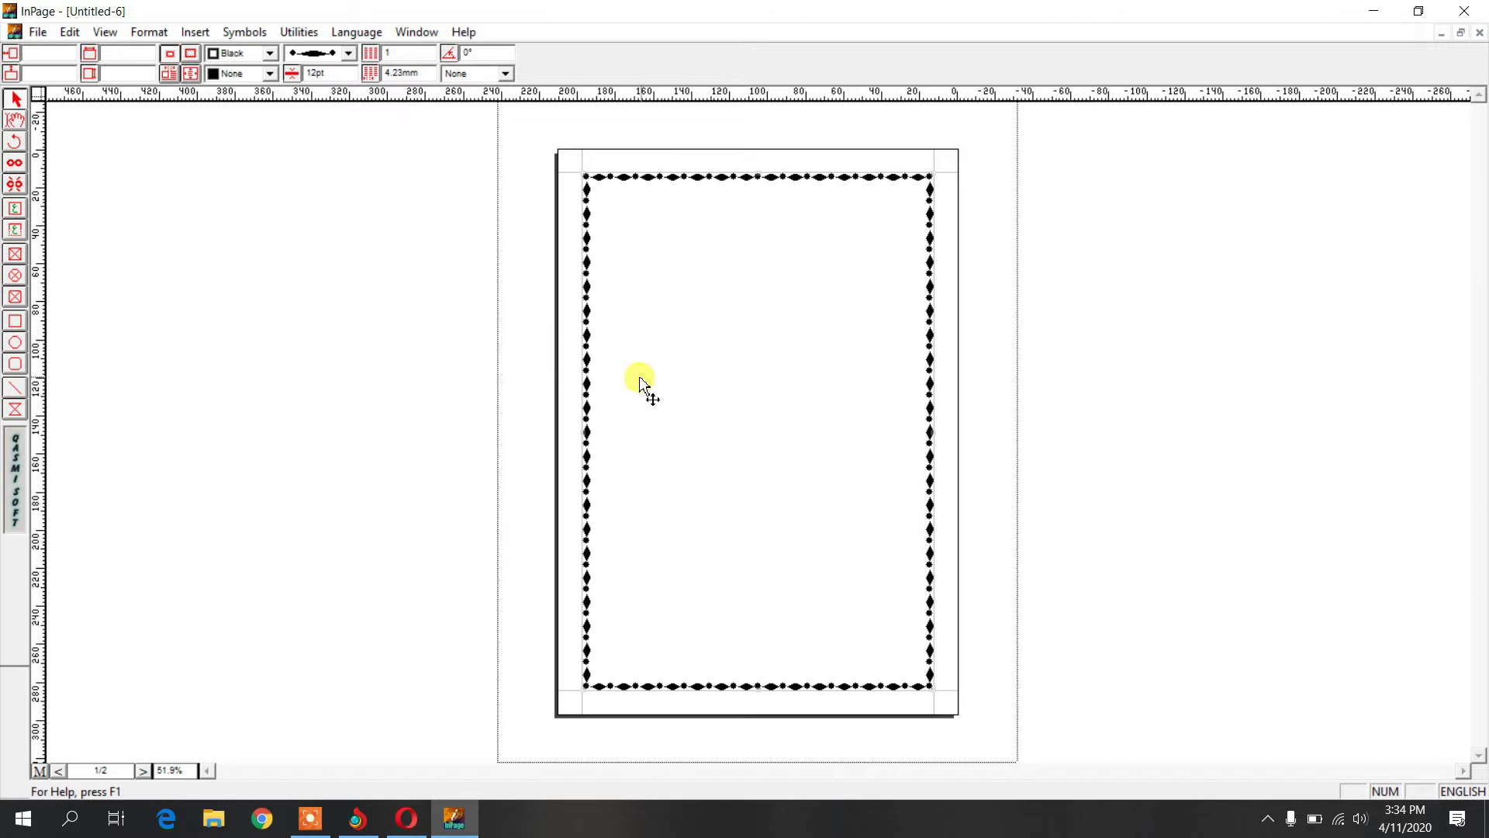
# - Color the text frame's border blue and set its thickness to 14 pt
pyautogui.rightClick(731, 283)
pyautogui.moveTo(807, 293)
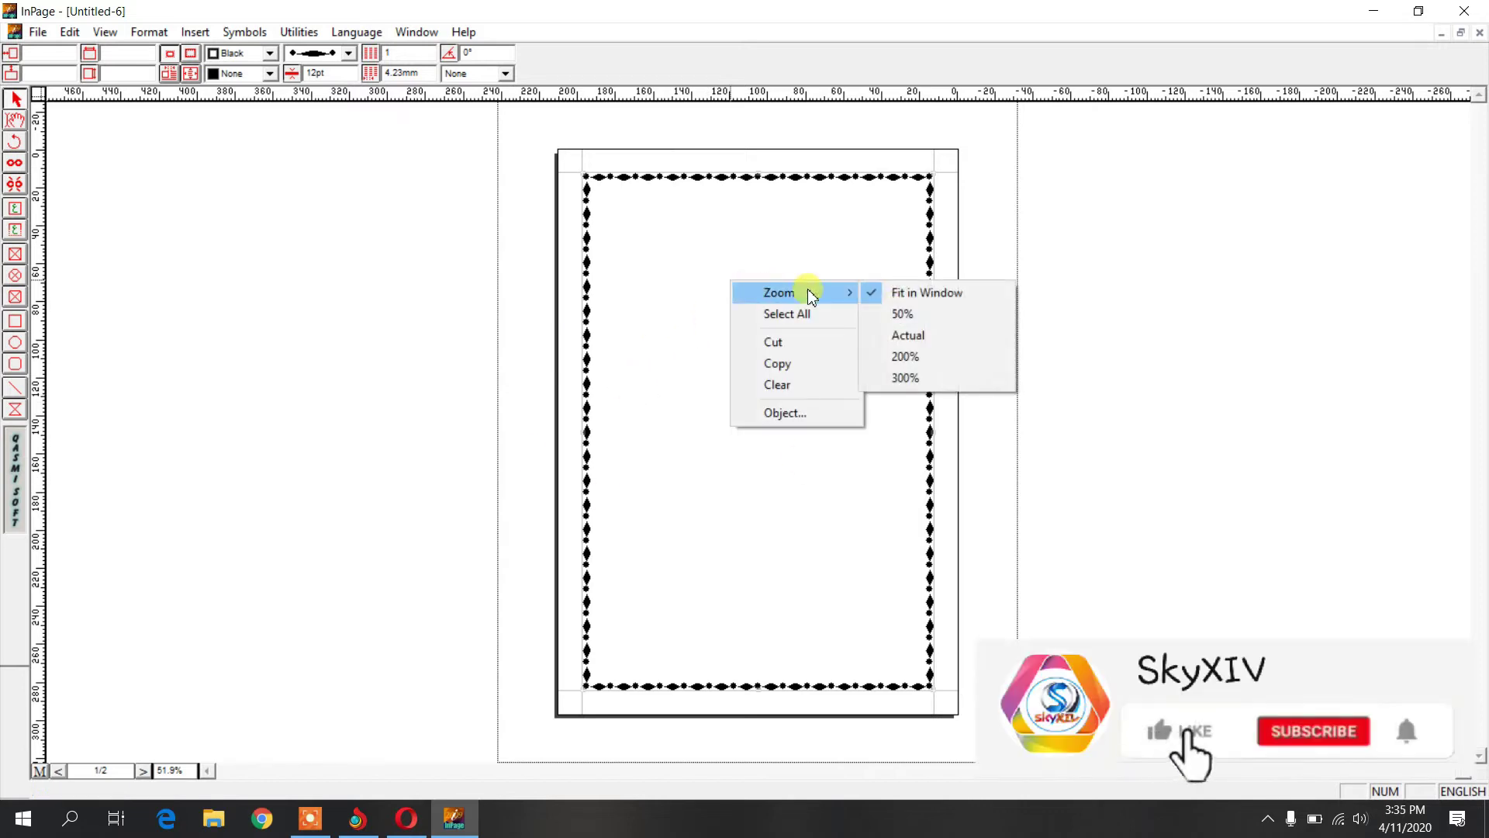
pyautogui.click(911, 335)
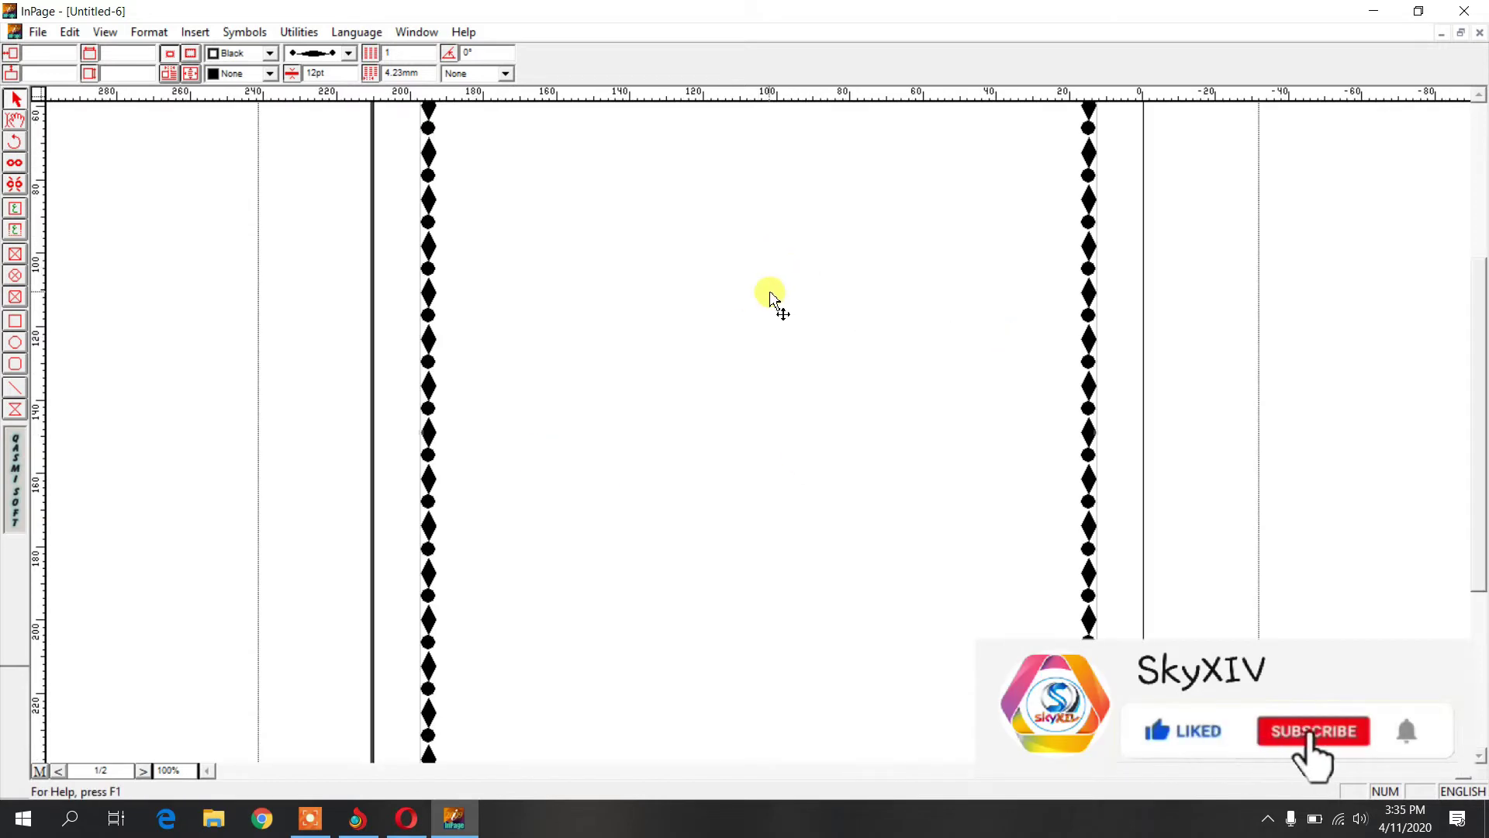
pyautogui.rightClick(755, 262)
pyautogui.moveTo(812, 279)
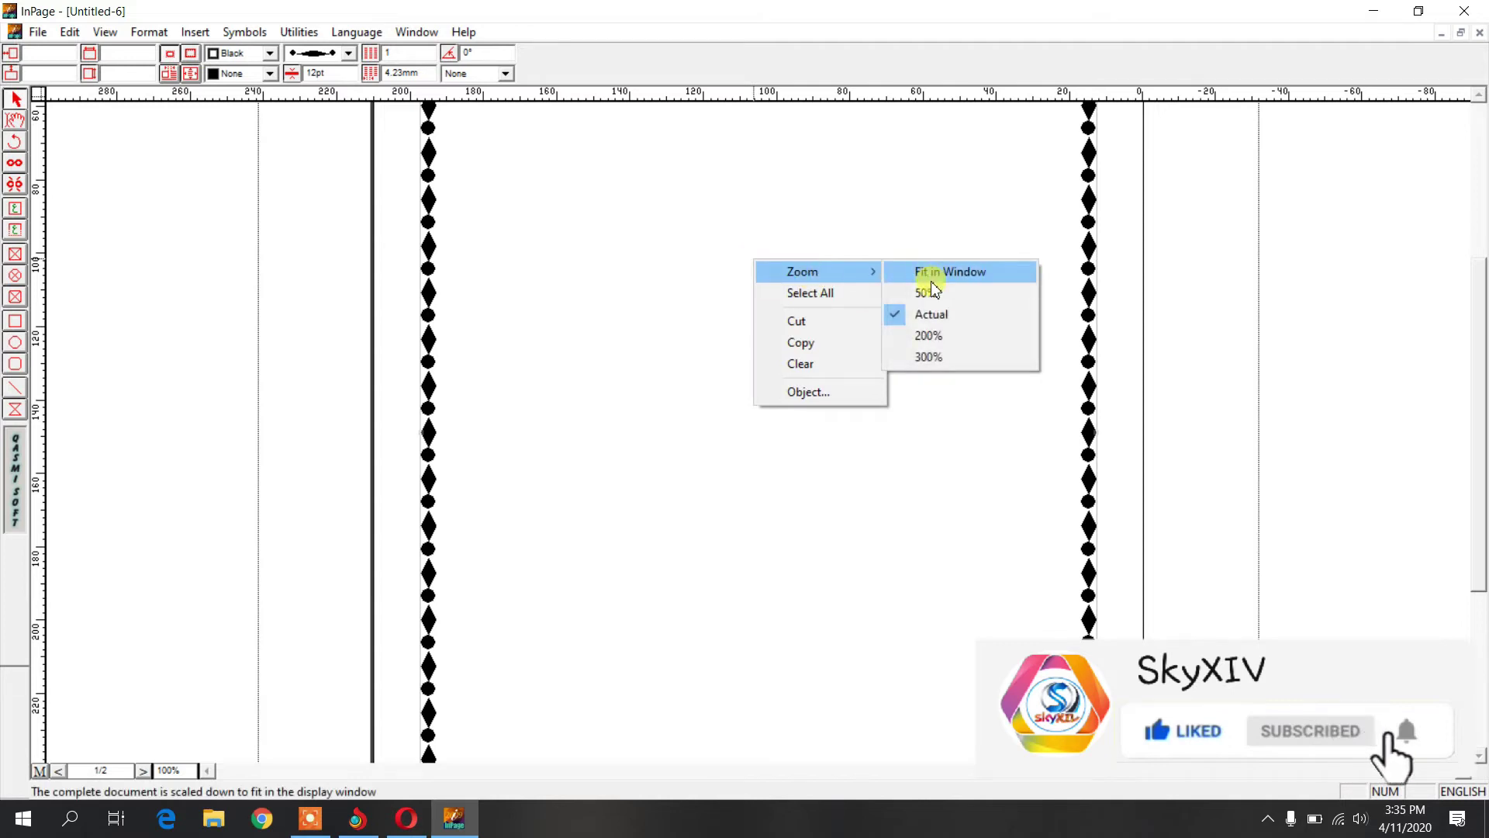
pyautogui.click(935, 274)
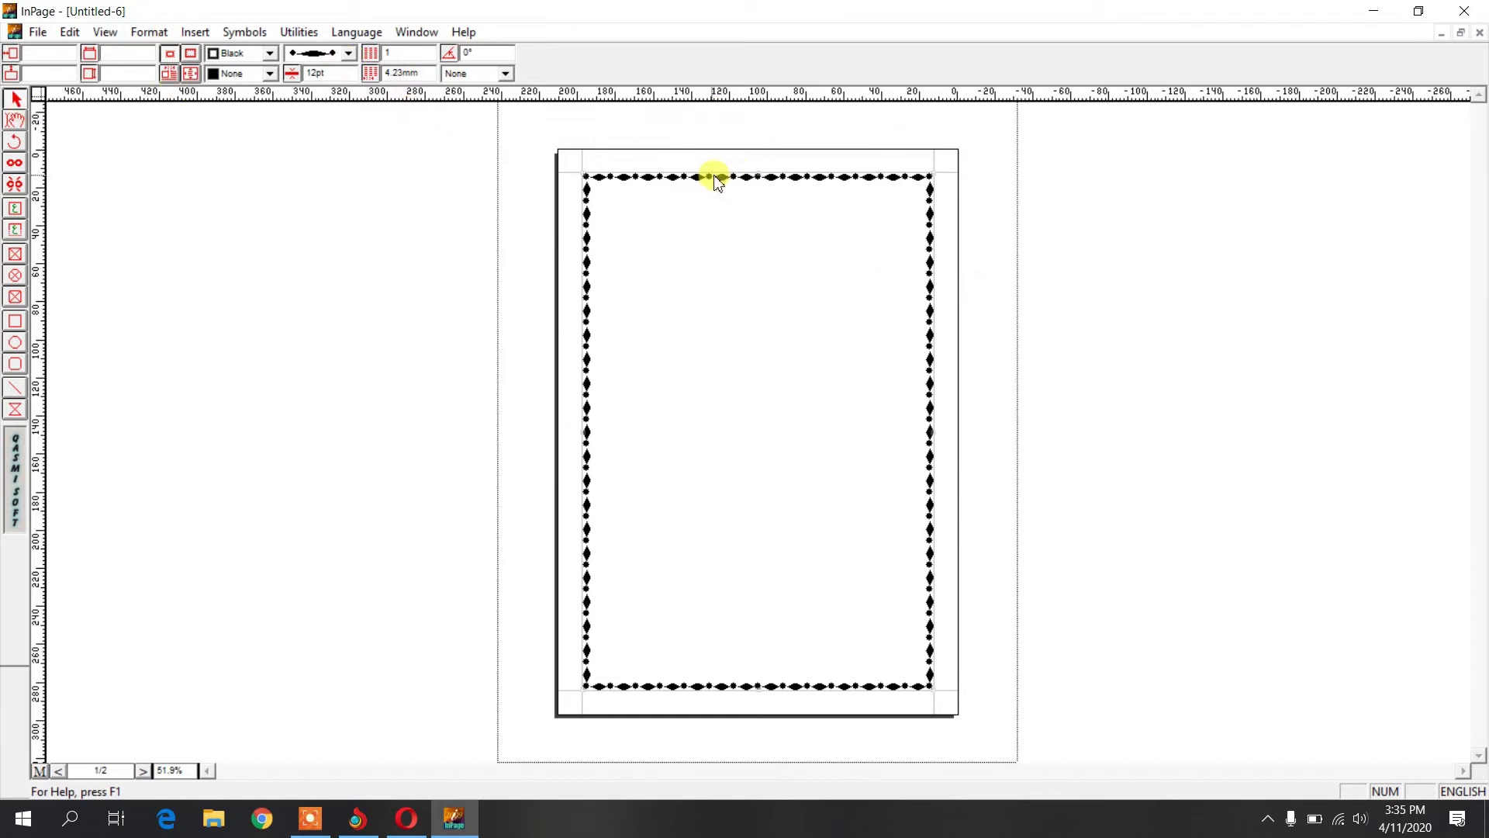
pyautogui.click(270, 54)
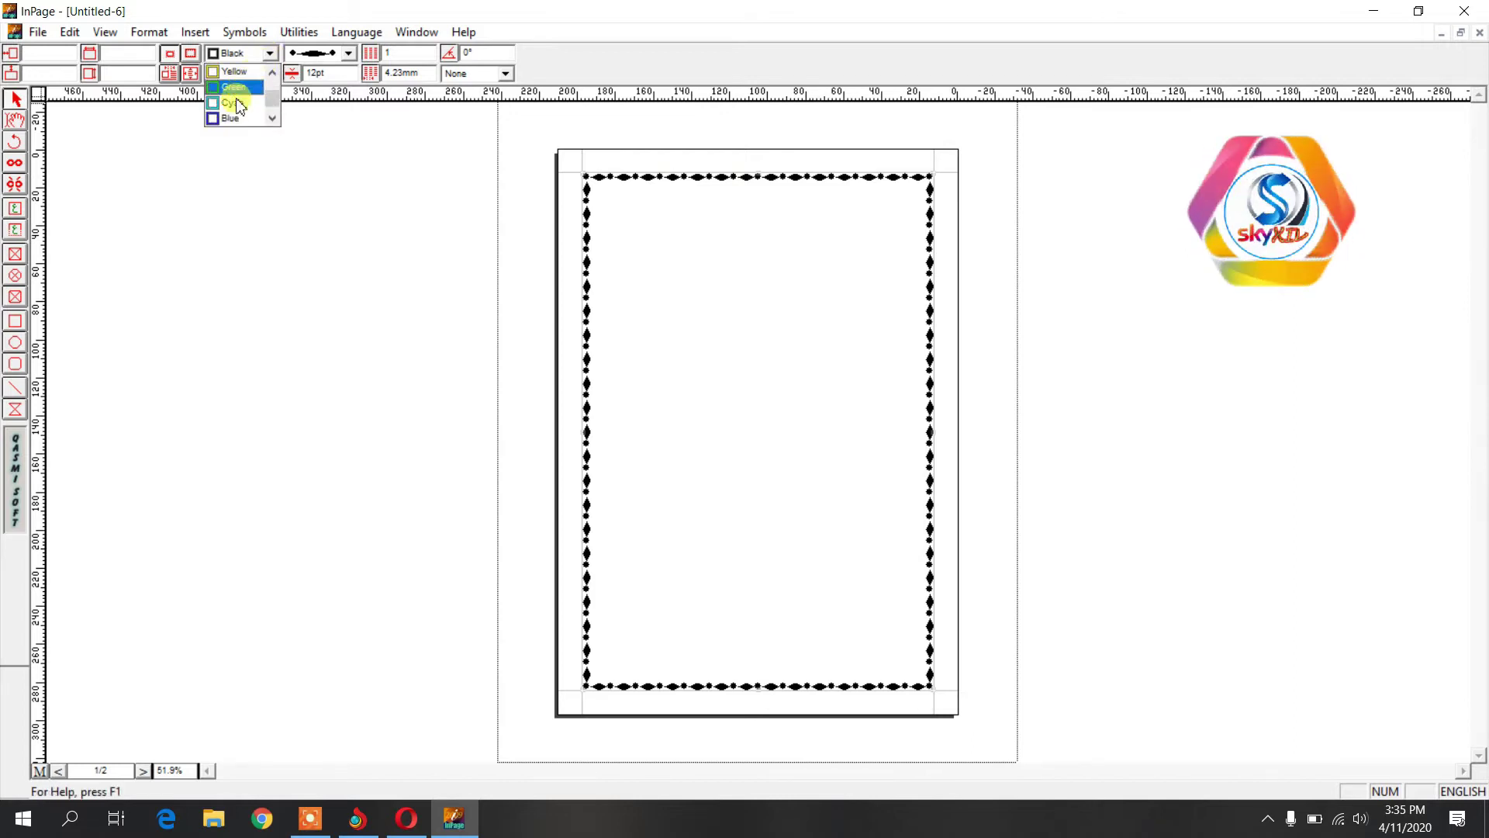
pyautogui.click(233, 103)
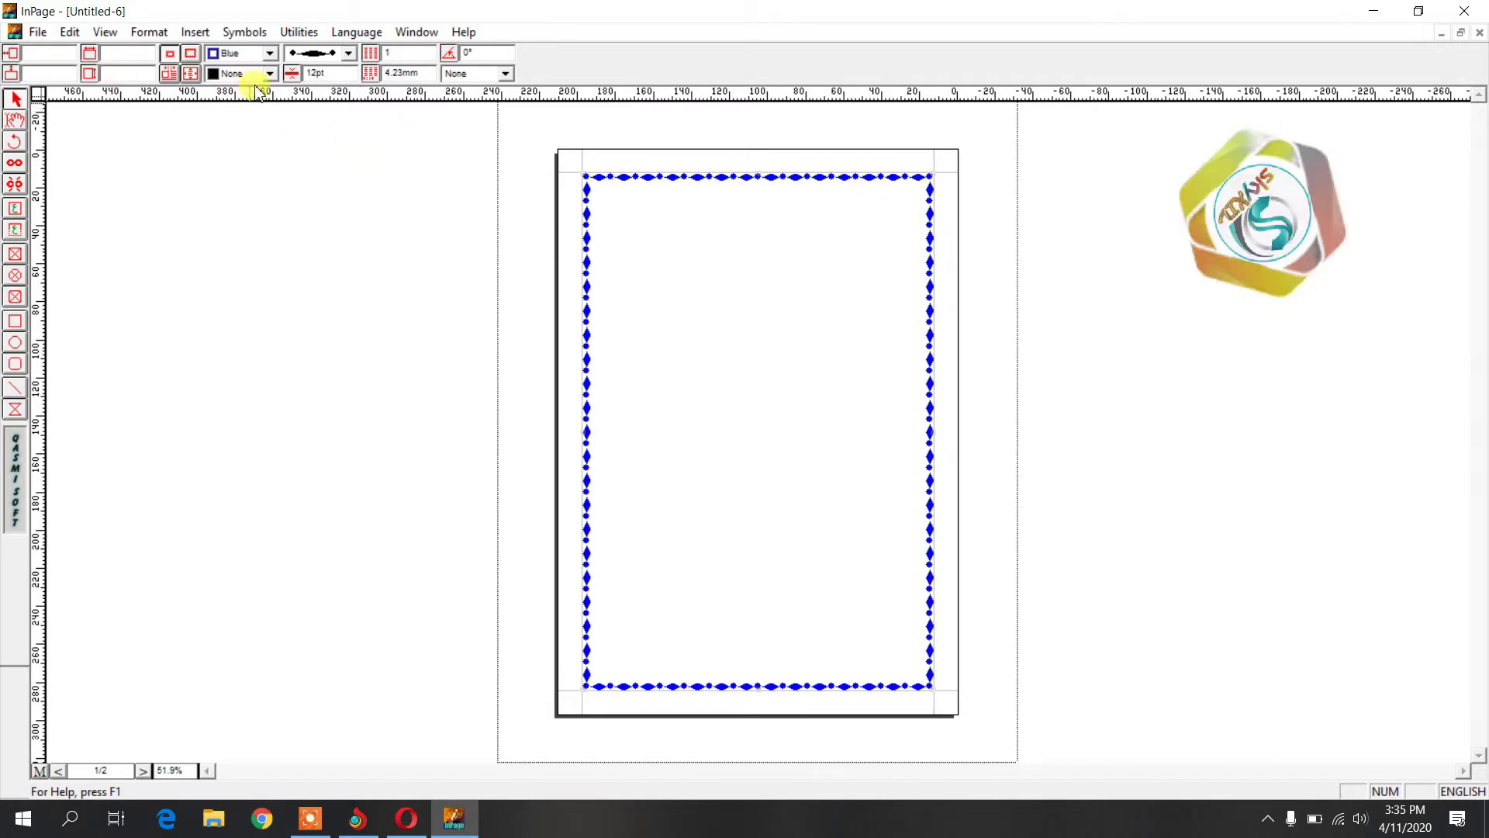
pyautogui.click(333, 73)
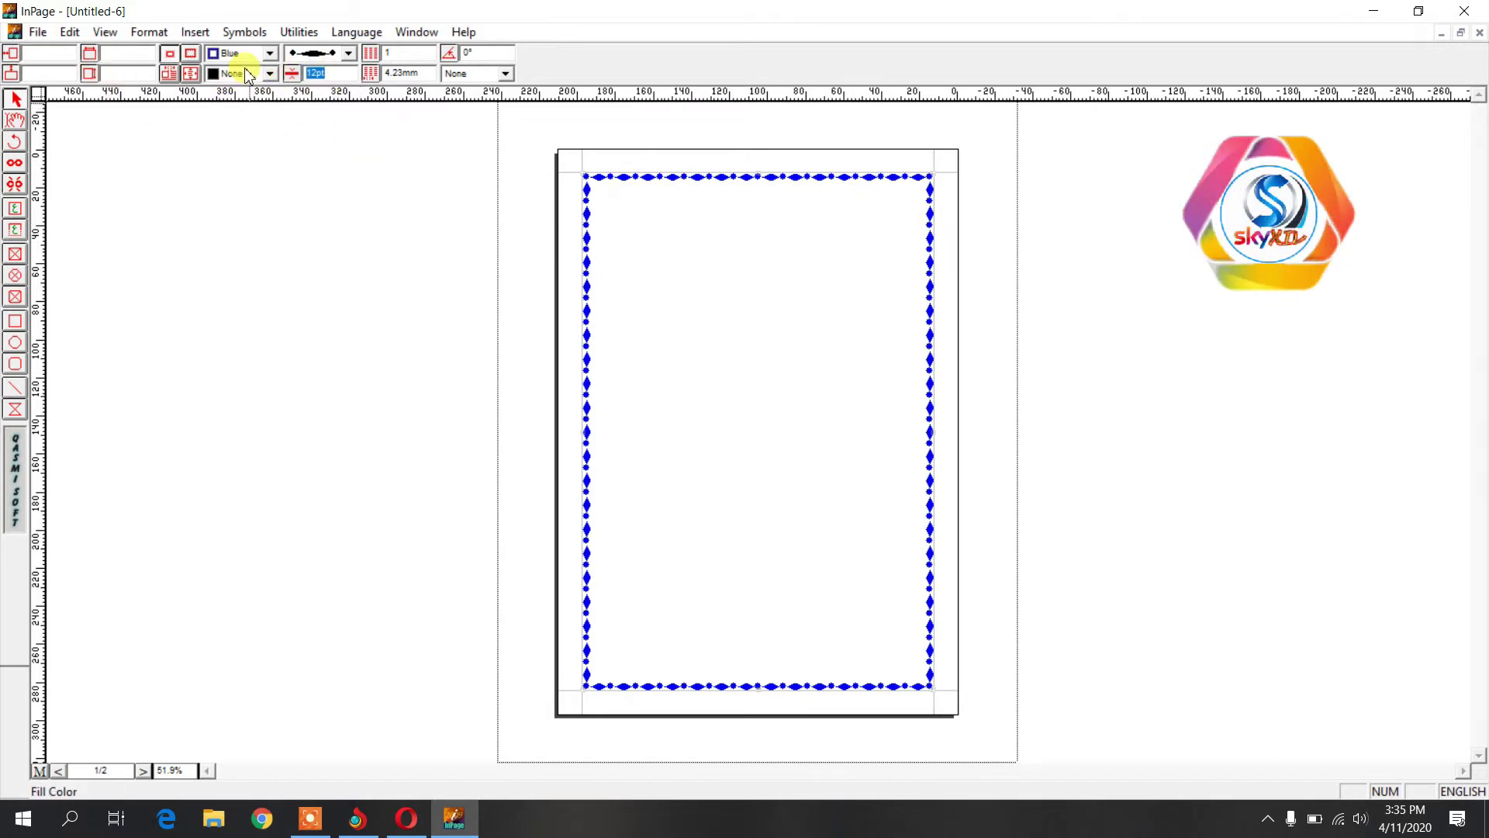
pyautogui.press('Return')
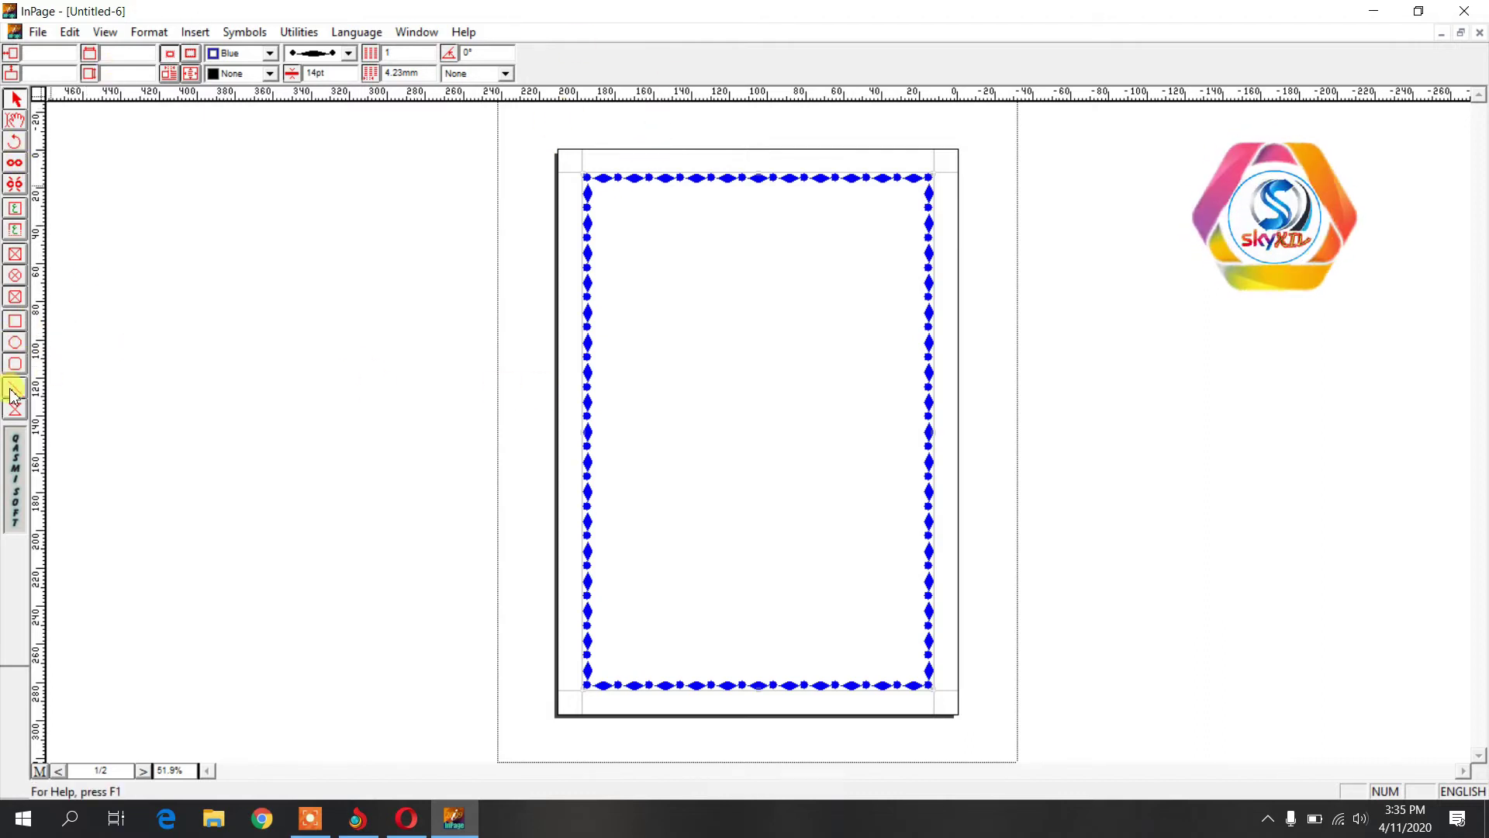
pyautogui.click(16, 345)
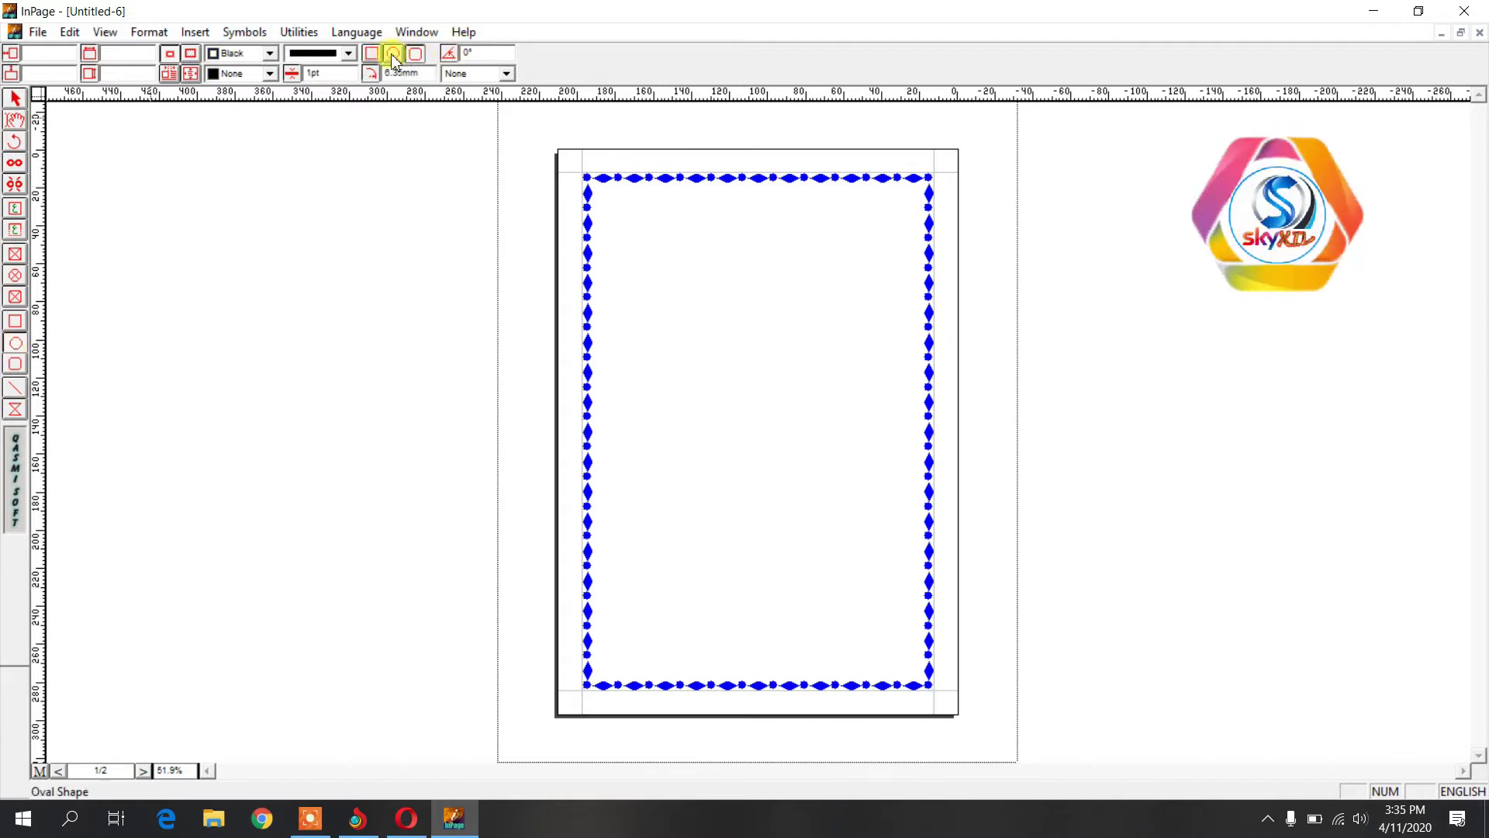
pyautogui.click(415, 54)
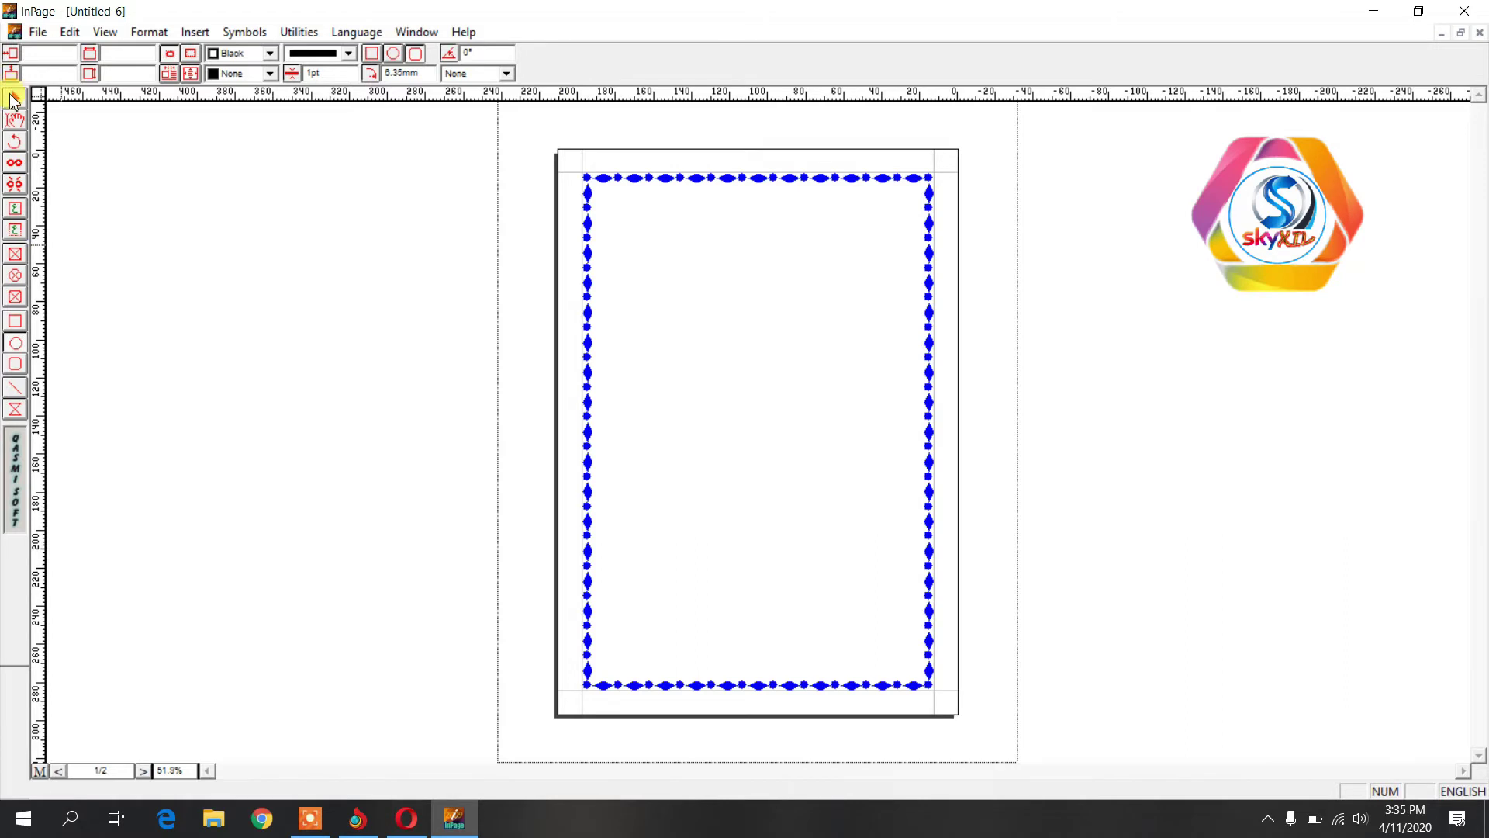
pyautogui.click(14, 99)
# - Fill the bordered text frame with yellow
pyautogui.click(563, 290)
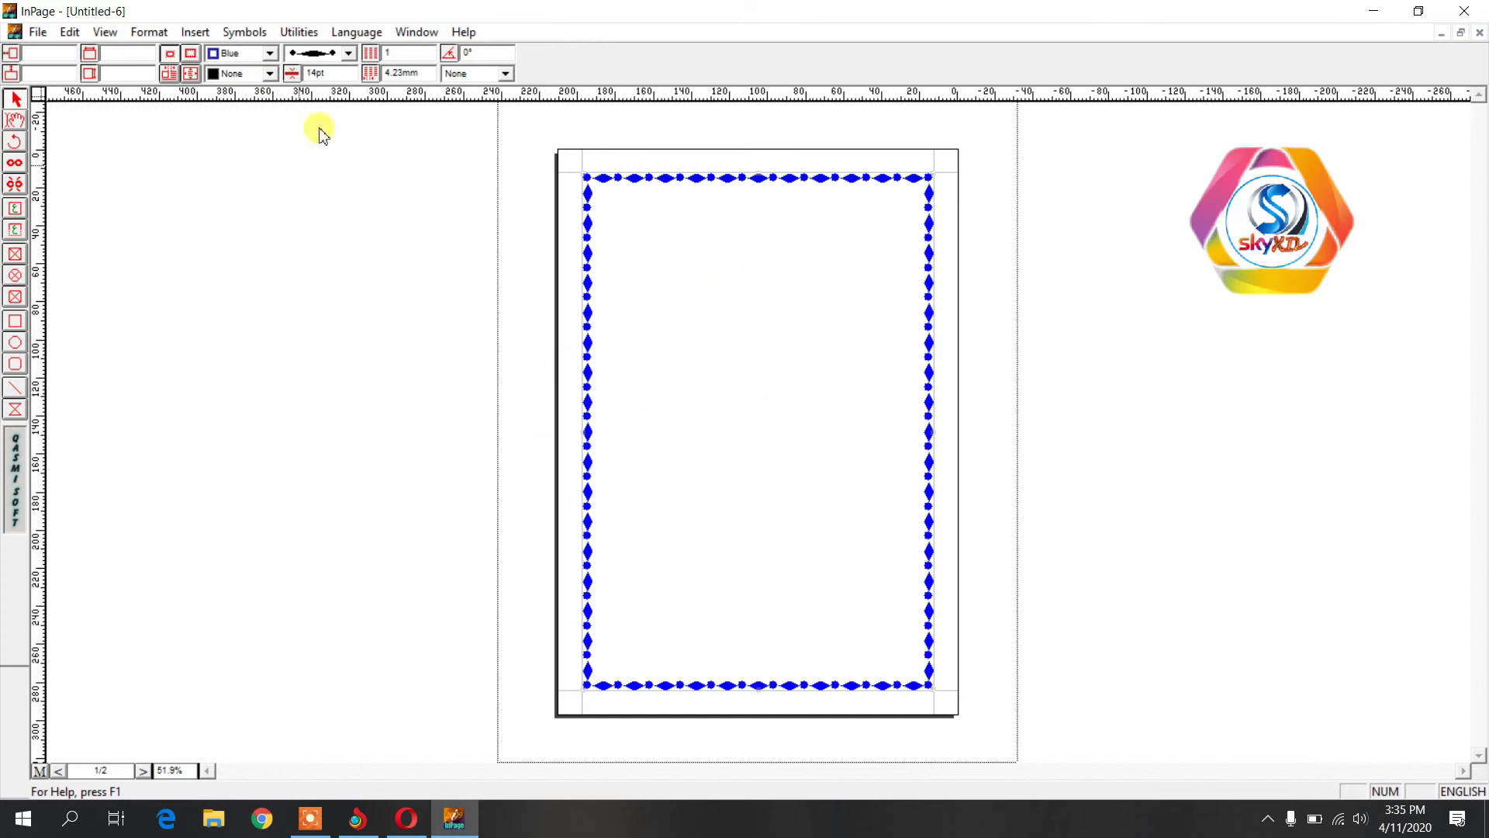
pyautogui.click(269, 73)
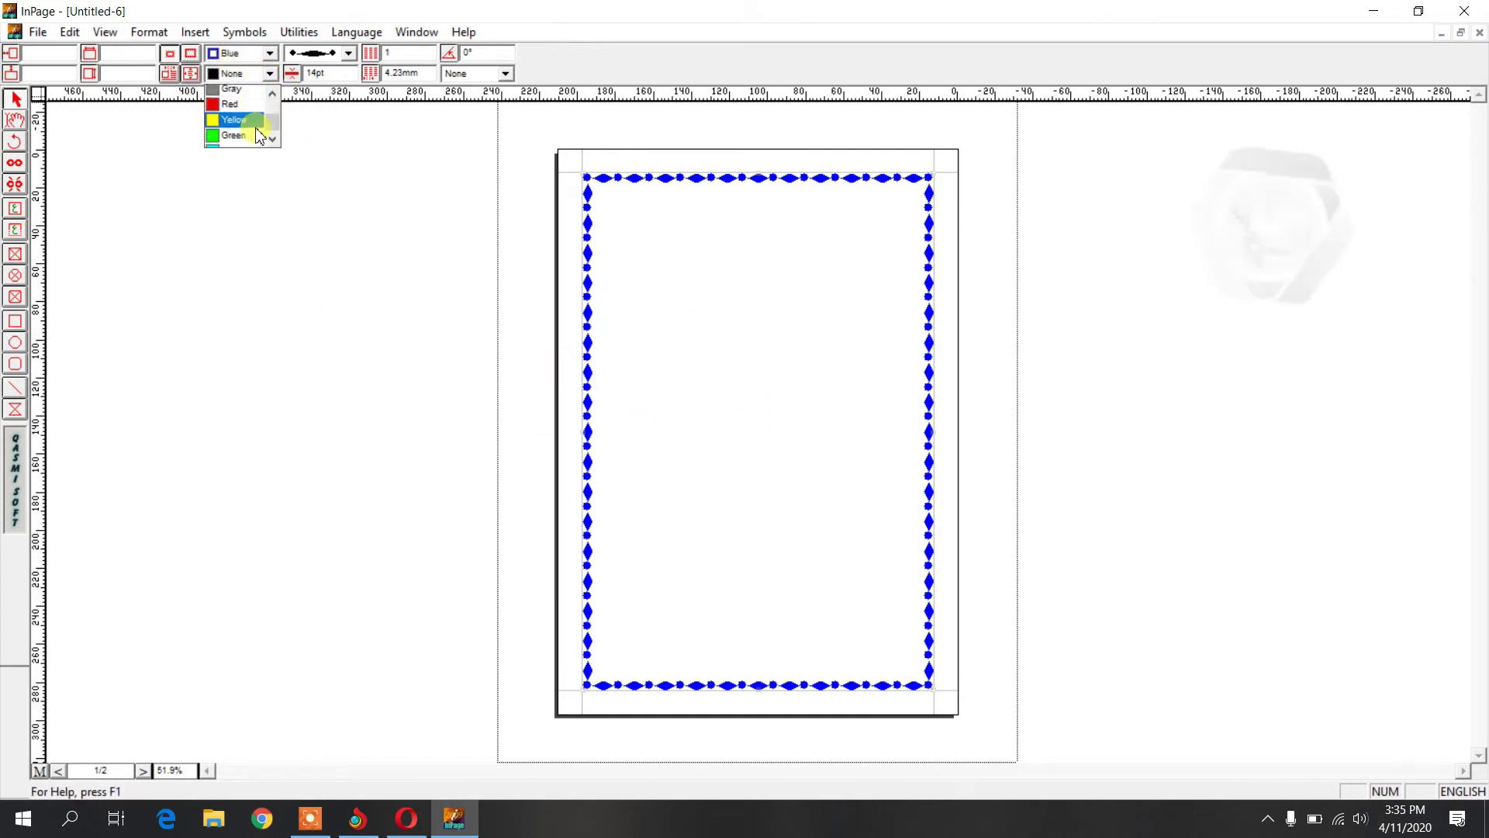
pyautogui.scroll(1, 248, 124)
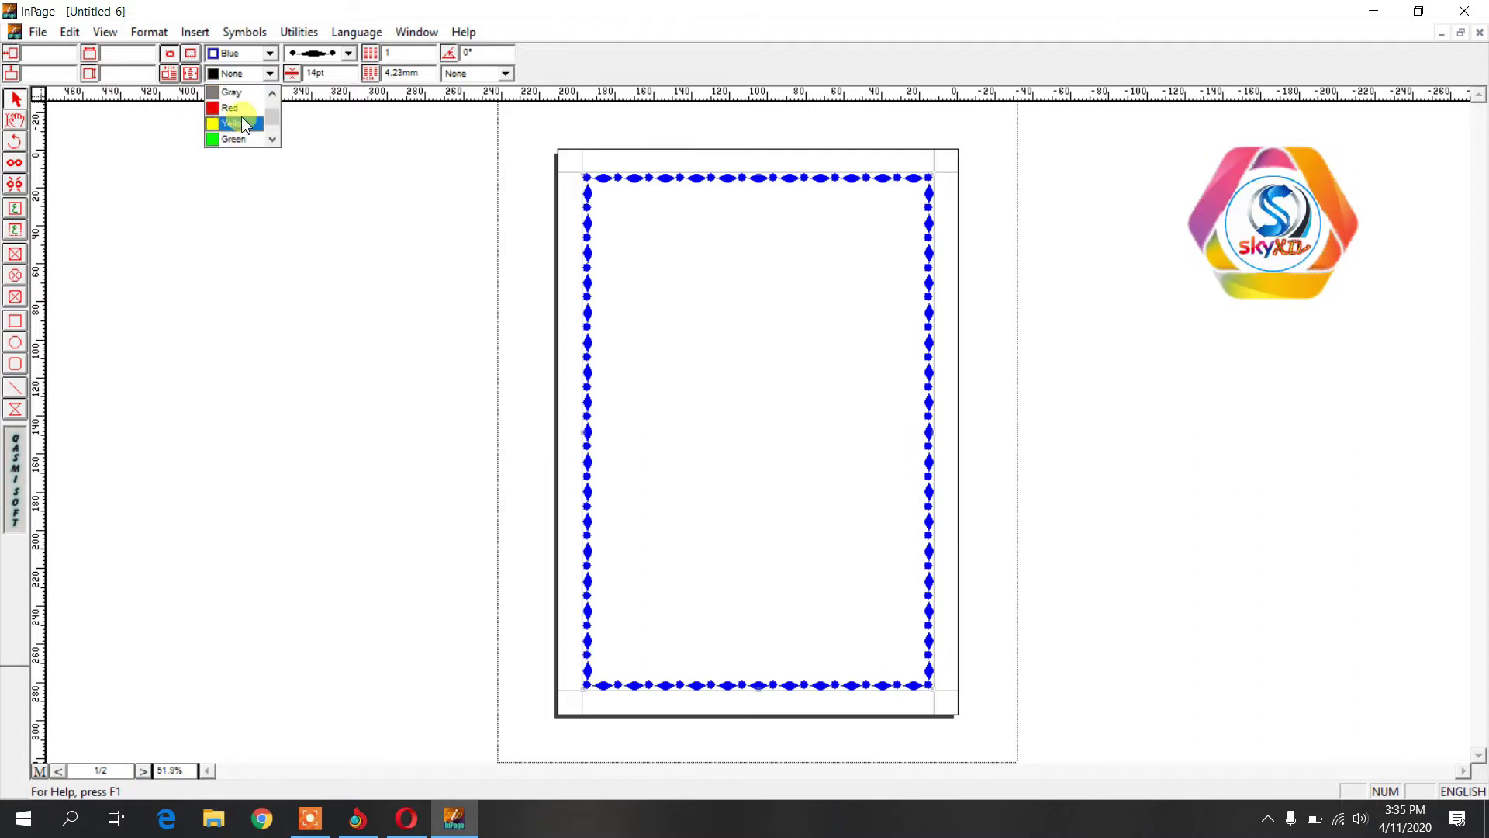
pyautogui.click(232, 124)
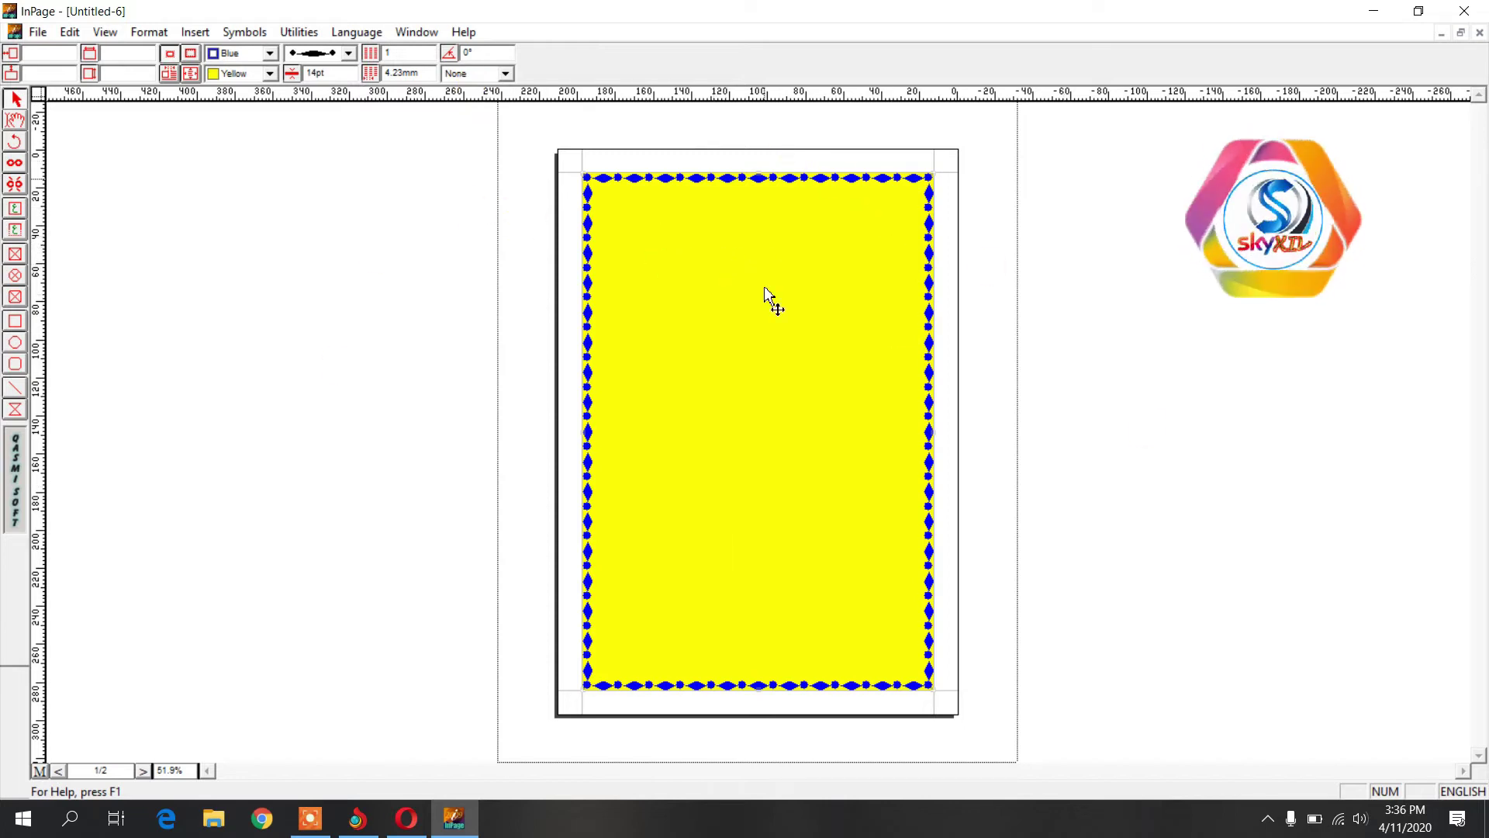
# - Start text editing inside the yellow frame and set the font size to 72 pt
pyautogui.click(15, 121)
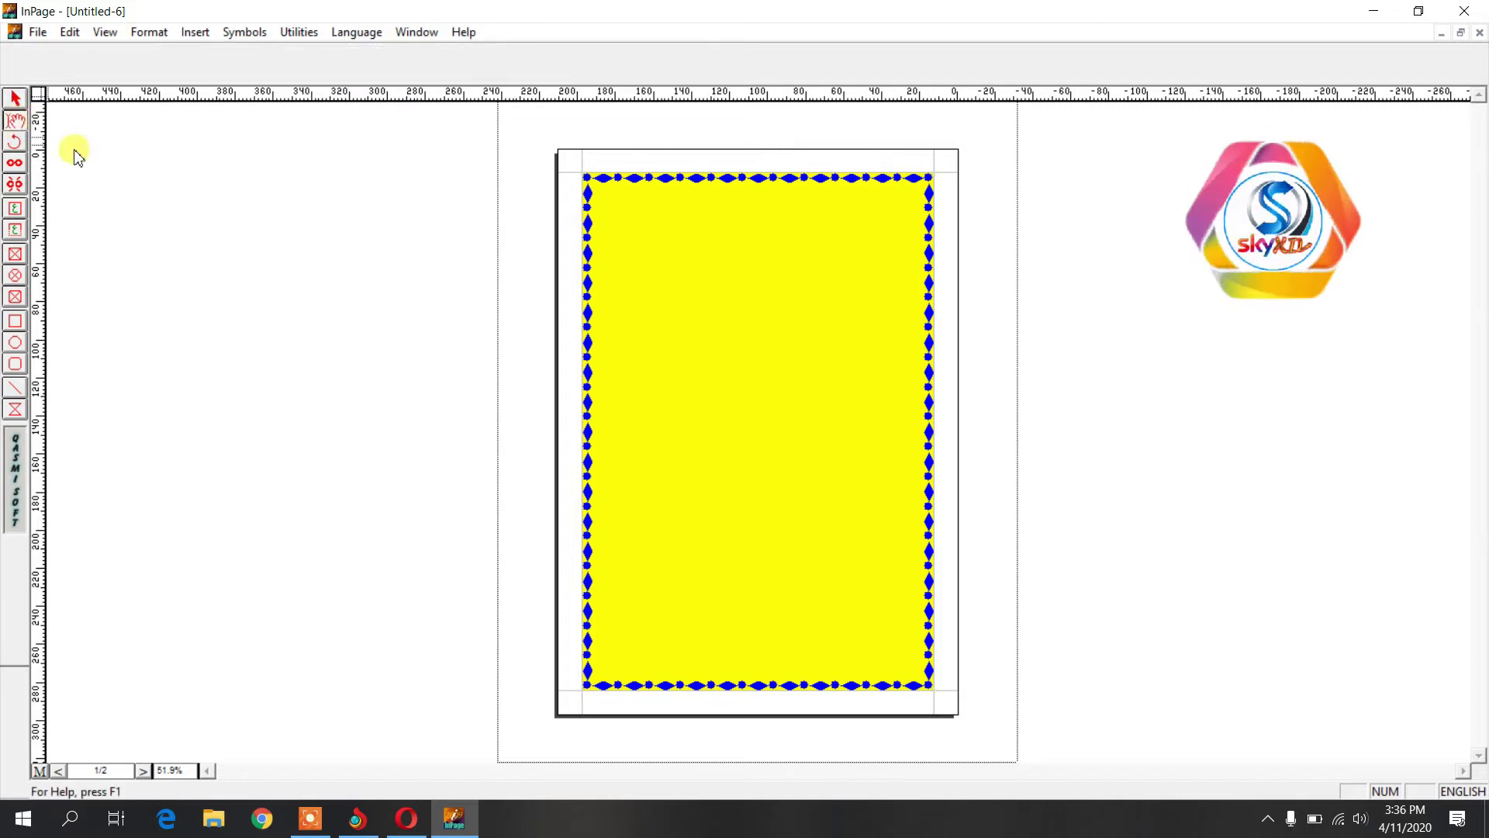
pyautogui.click(863, 245)
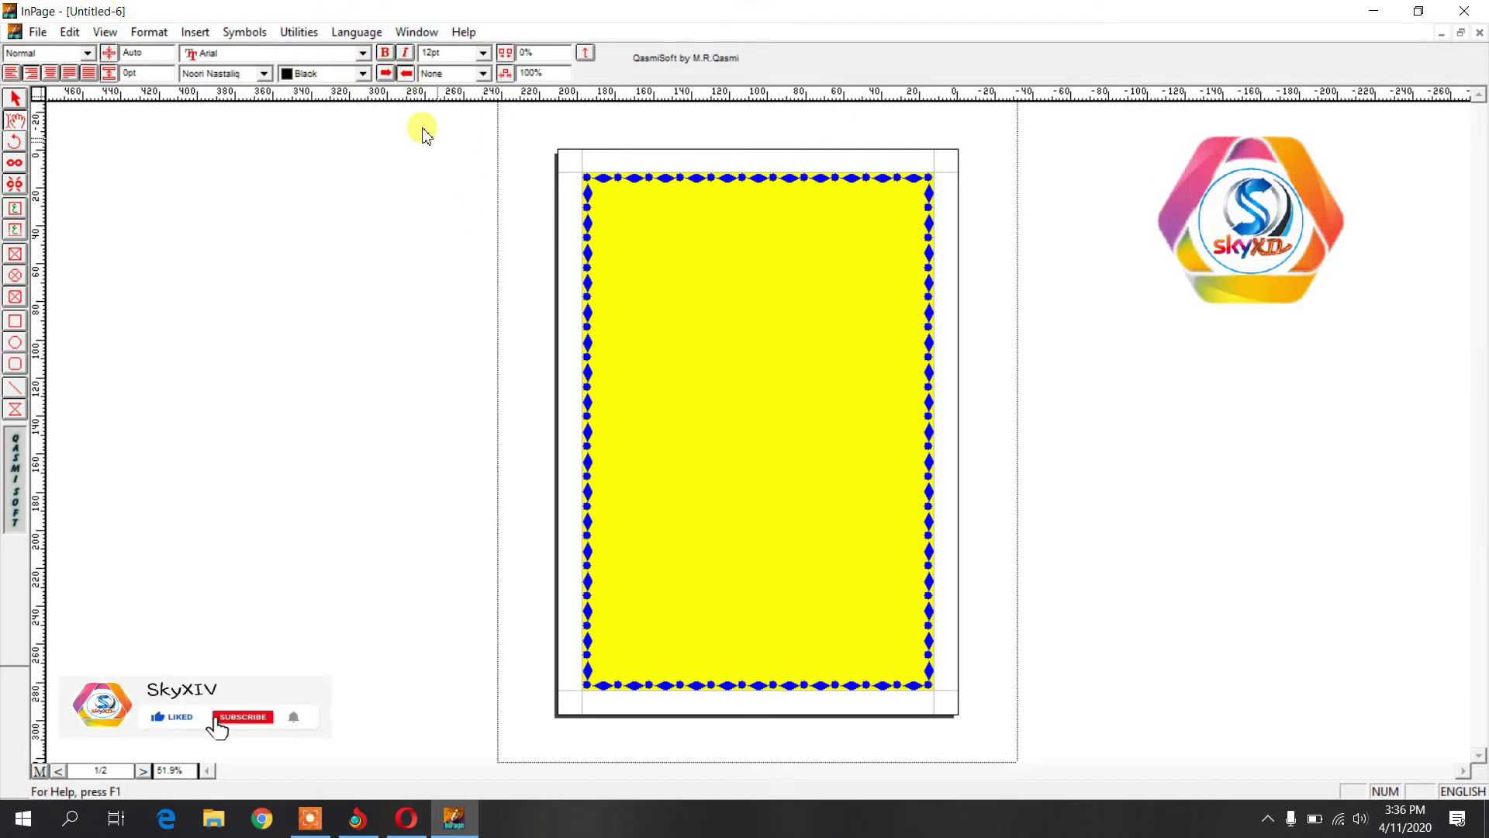
pyautogui.click(485, 53)
pyautogui.click(471, 173)
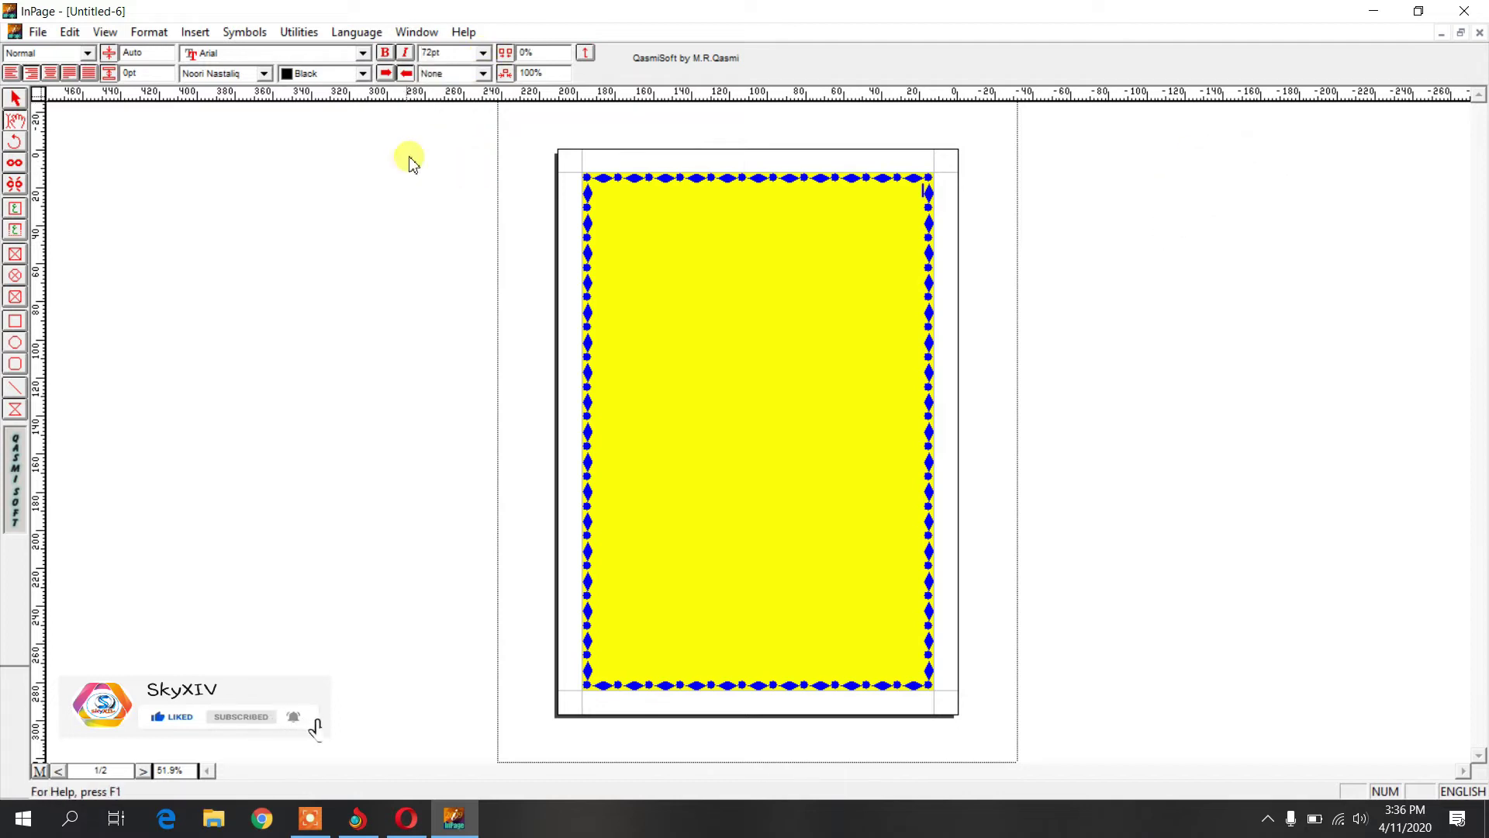
pyautogui.click(482, 74)
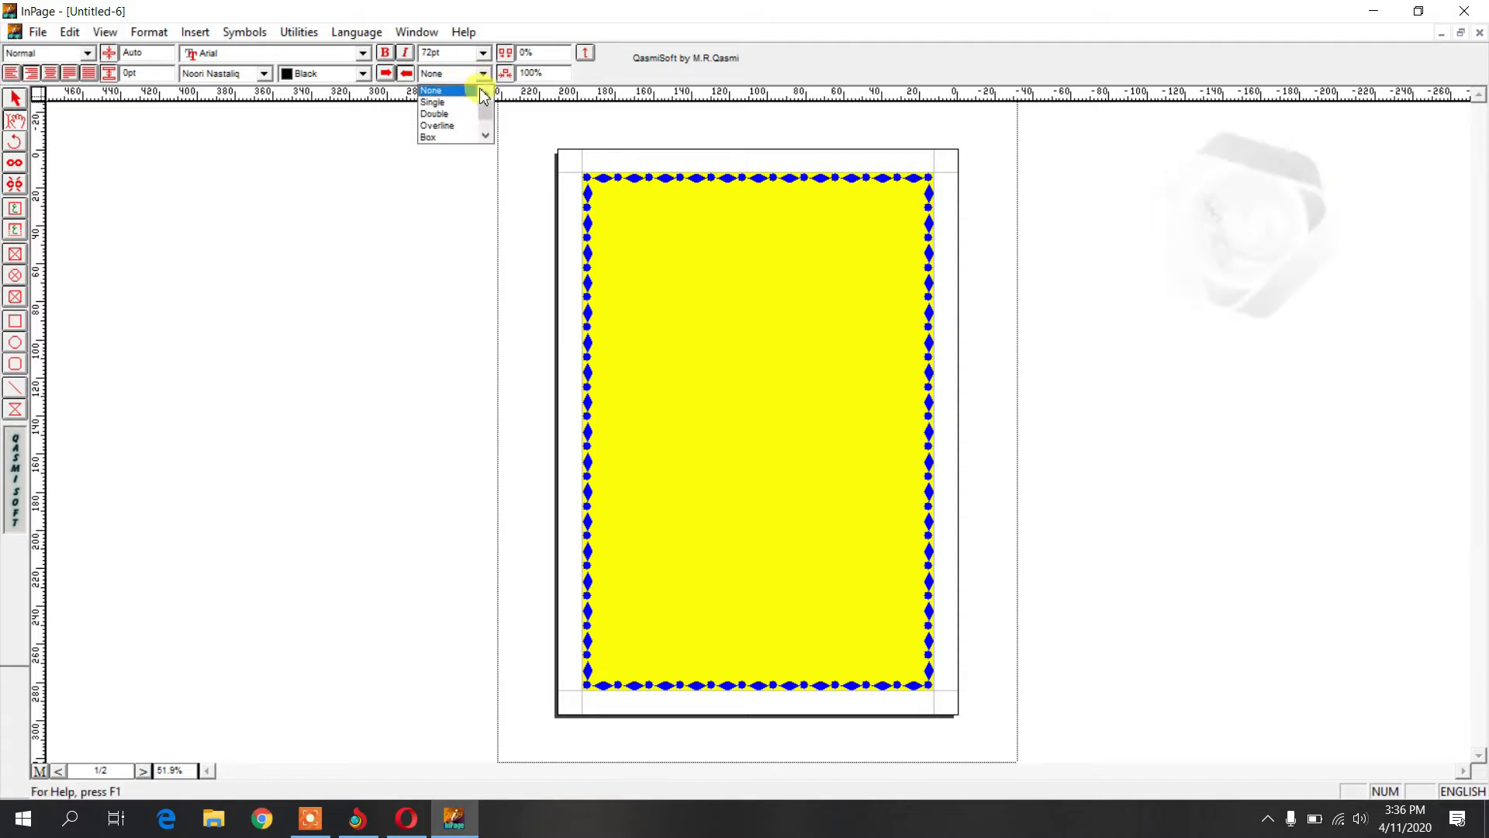
pyautogui.click(482, 75)
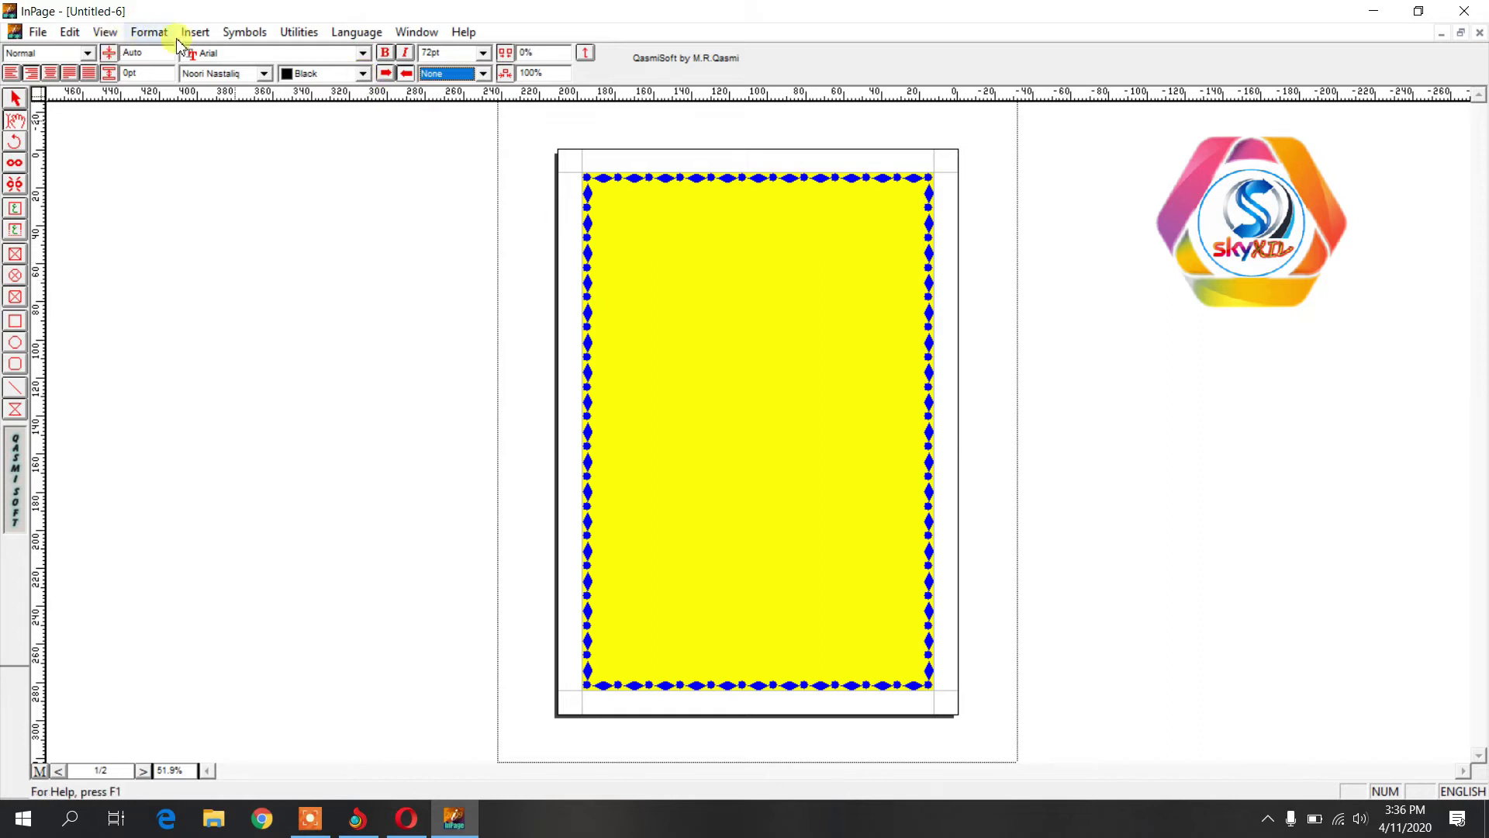
pyautogui.click(363, 73)
pyautogui.scroll(-2, 329, 120)
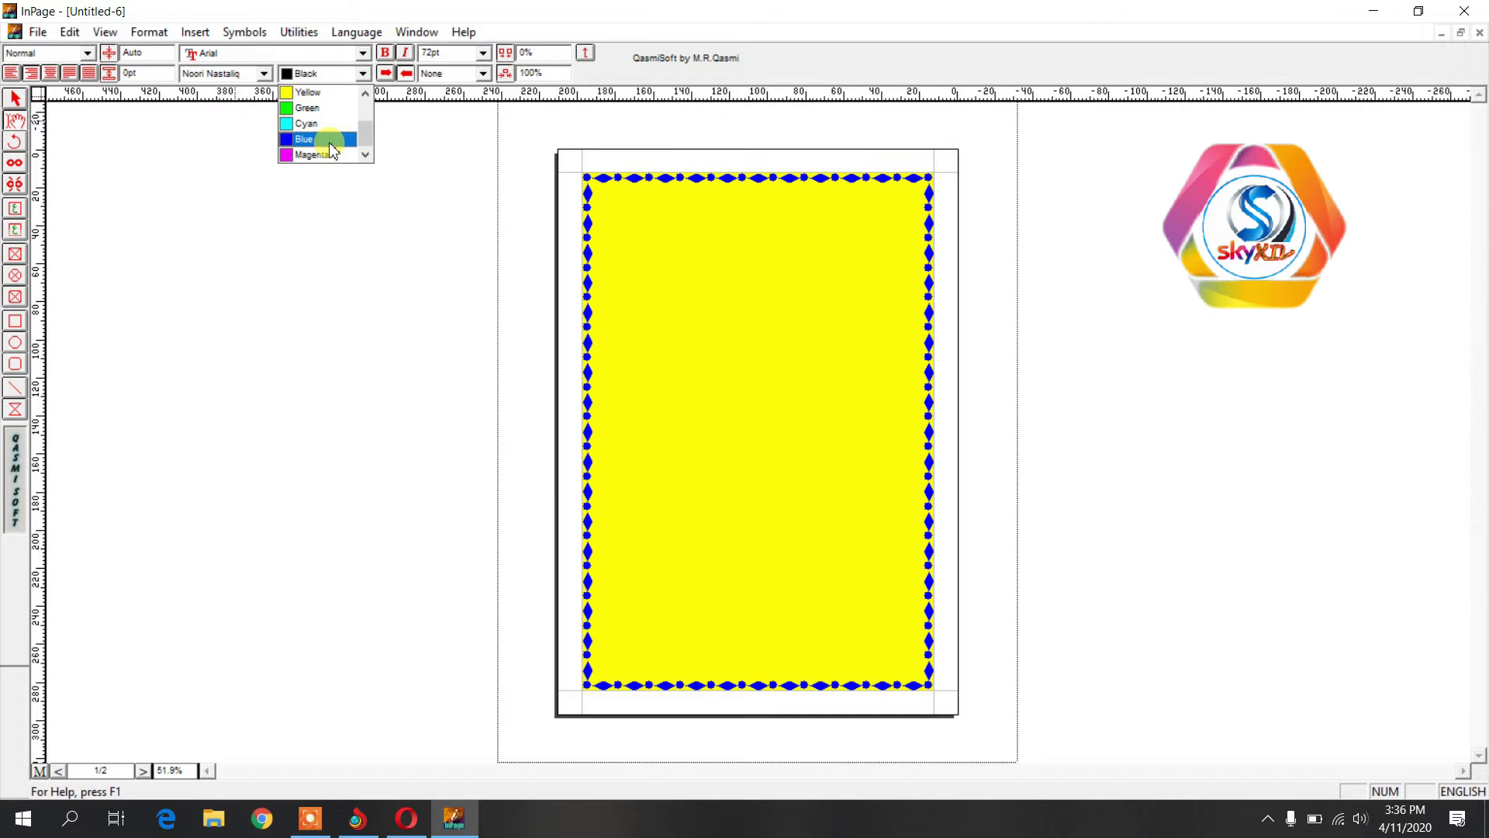
pyautogui.scroll(2, 332, 149)
pyautogui.click(330, 92)
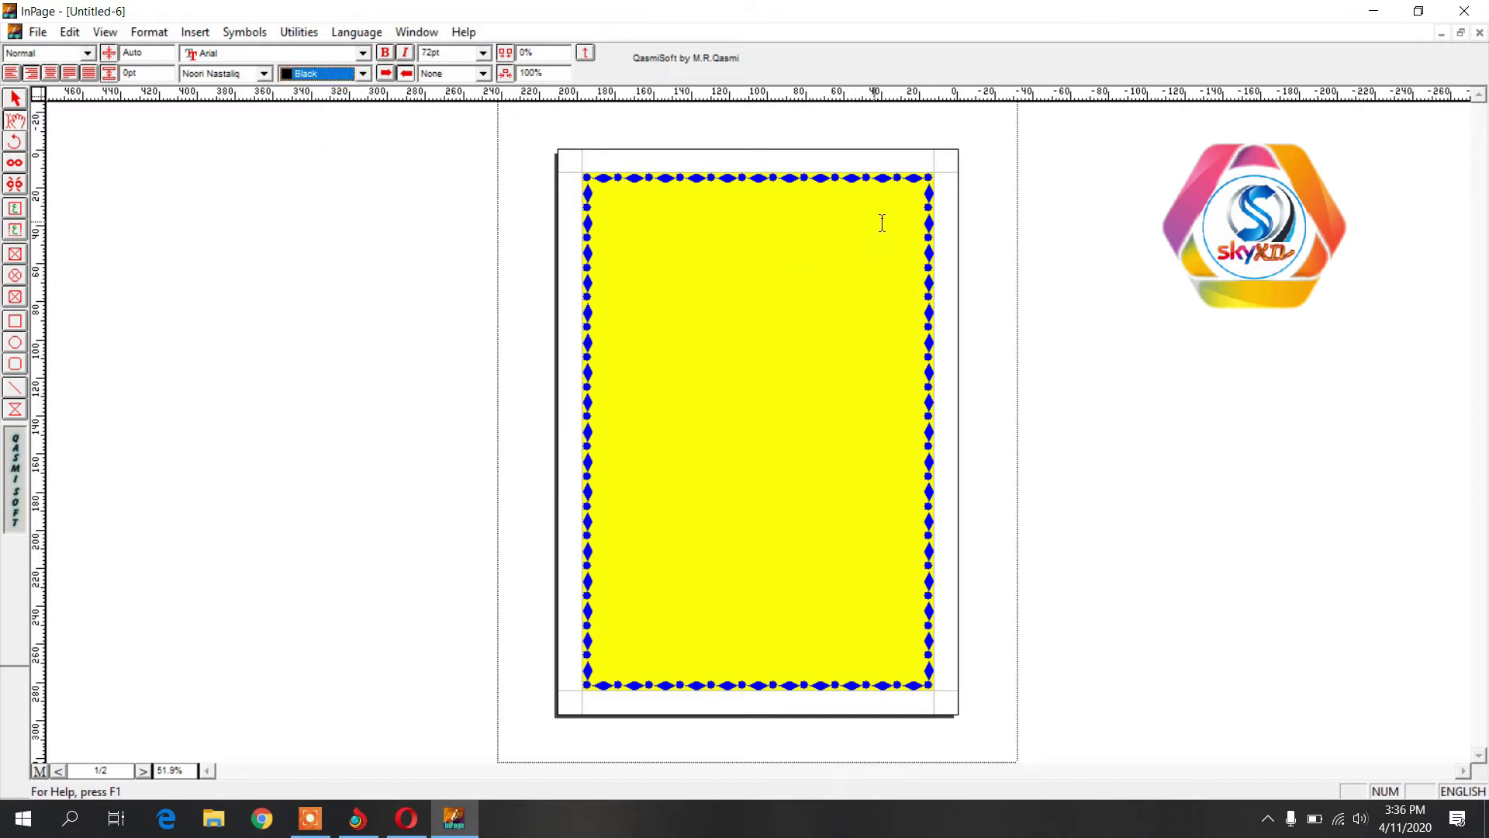
# - Place the text cursor in the yellow frame and set the text color to red at 72 pt
pyautogui.click(911, 206)
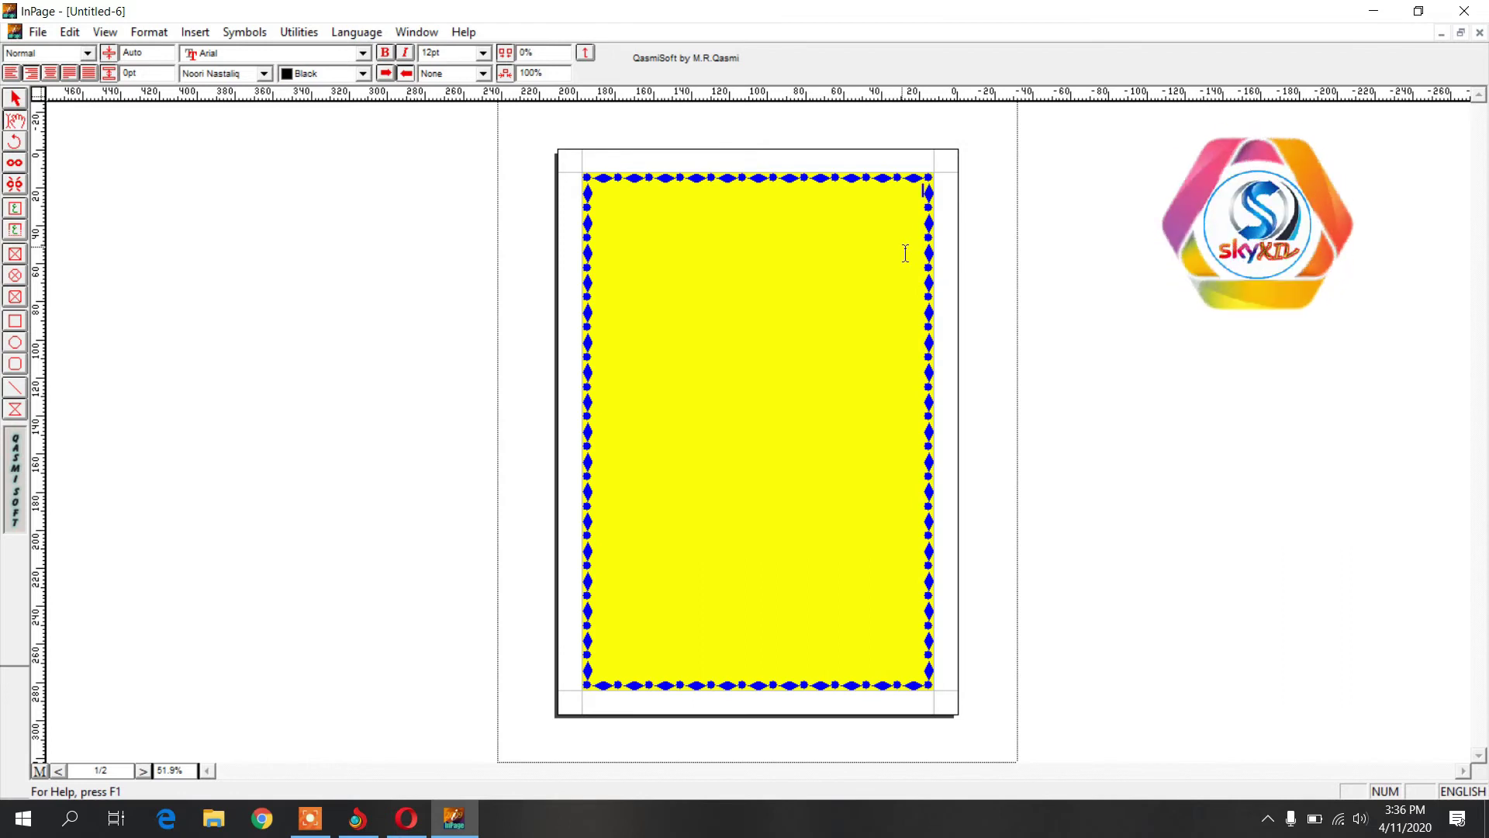
pyautogui.click(362, 73)
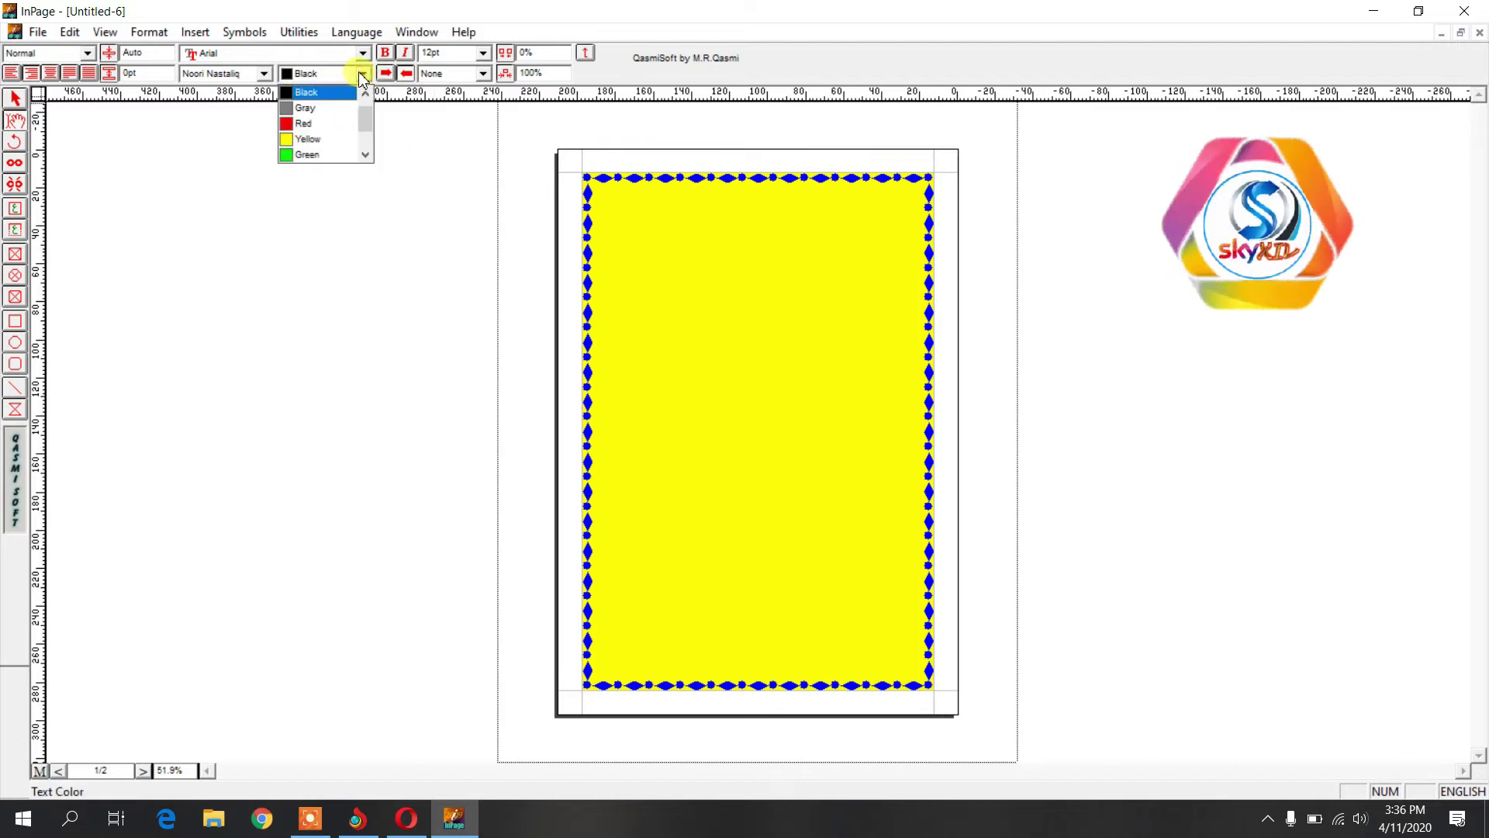
pyautogui.click(324, 125)
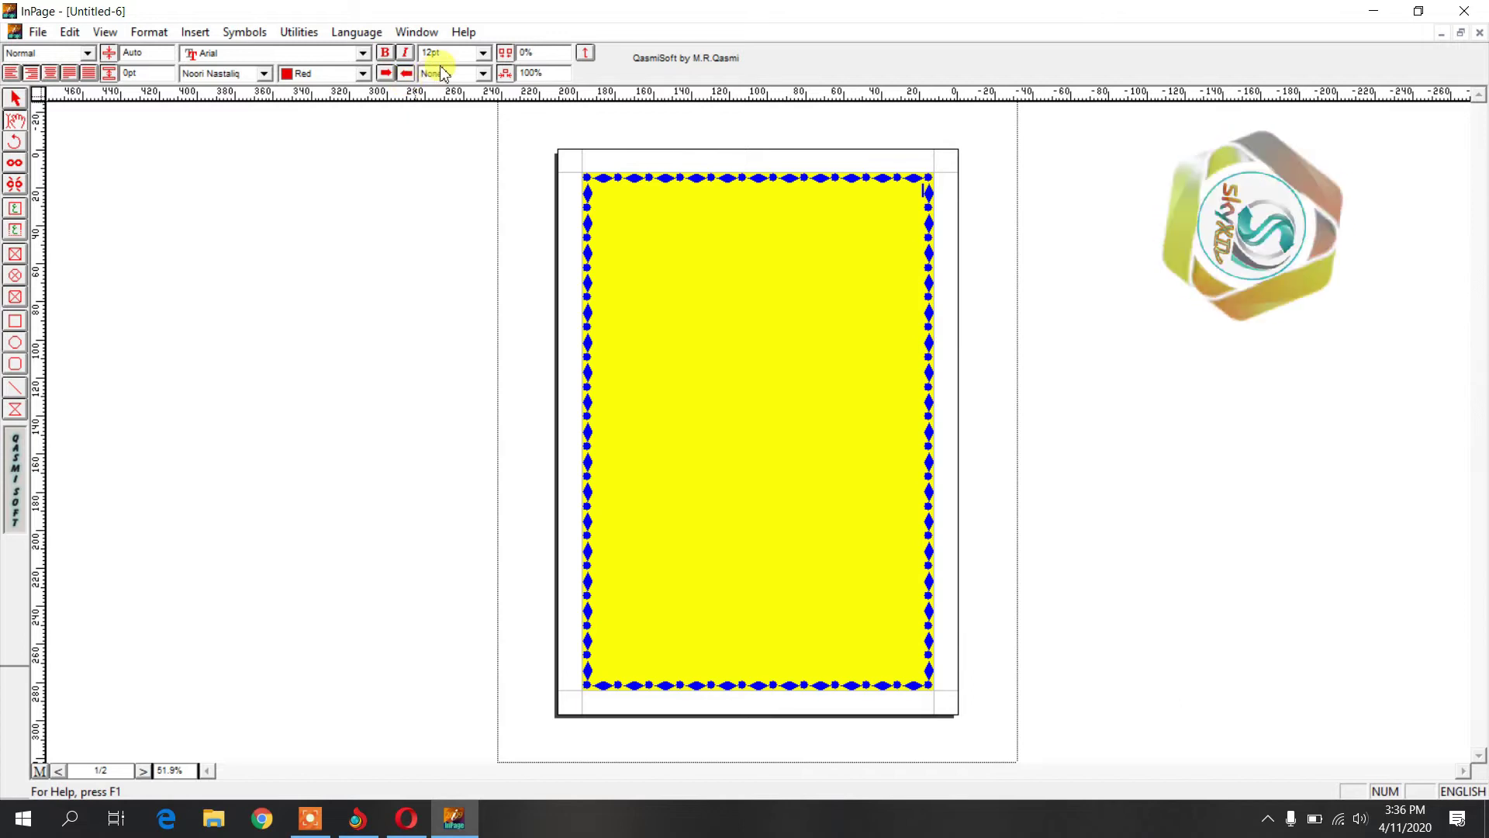
pyautogui.click(484, 55)
pyautogui.click(455, 174)
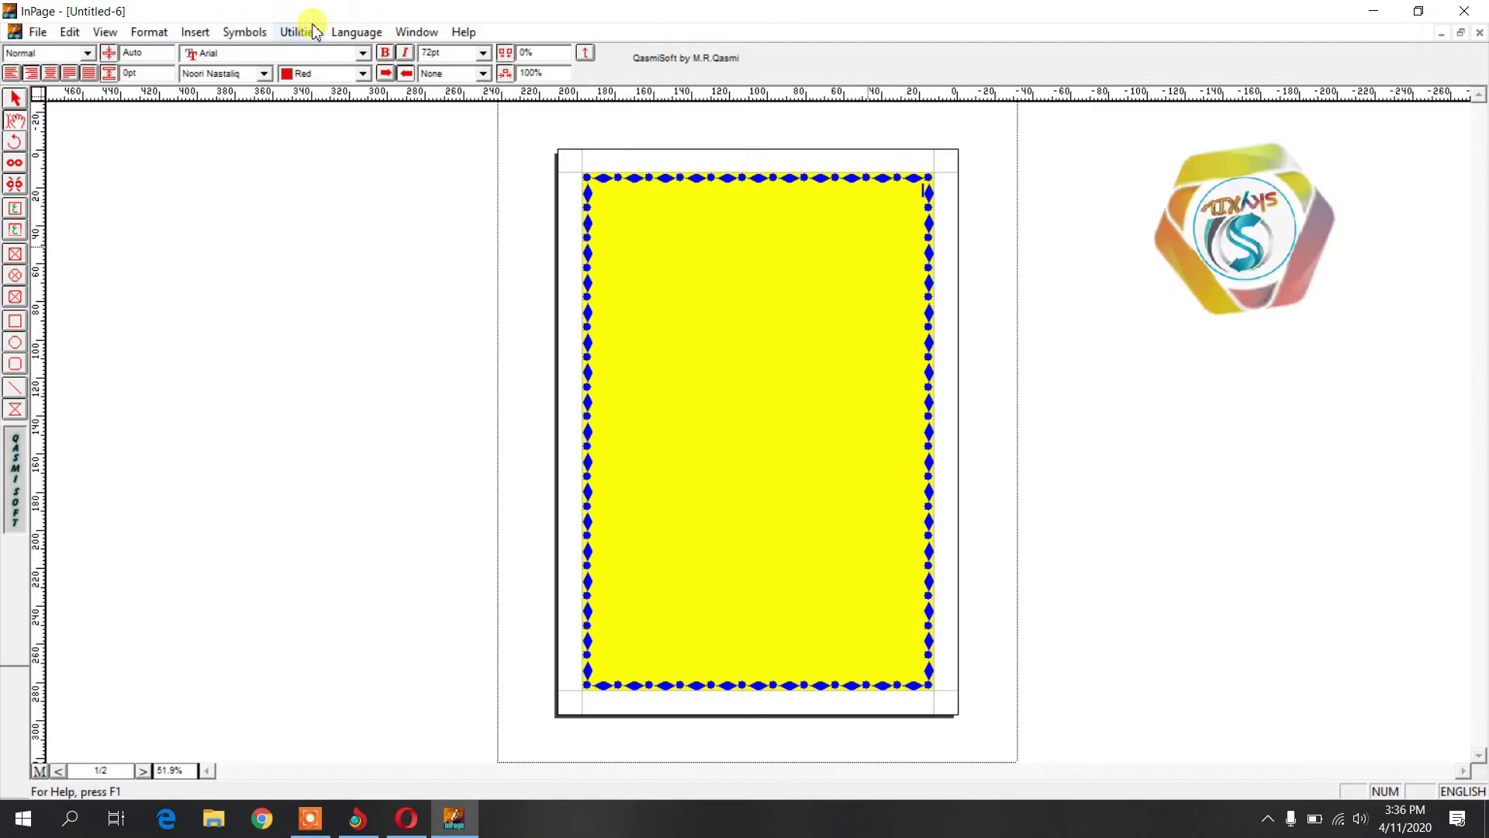
# - Switch the writing language to Urdu and enter the line بسم اللہ الرحمٰن الرحیم in the yellow frame
pyautogui.click(357, 32)
pyautogui.click(388, 54)
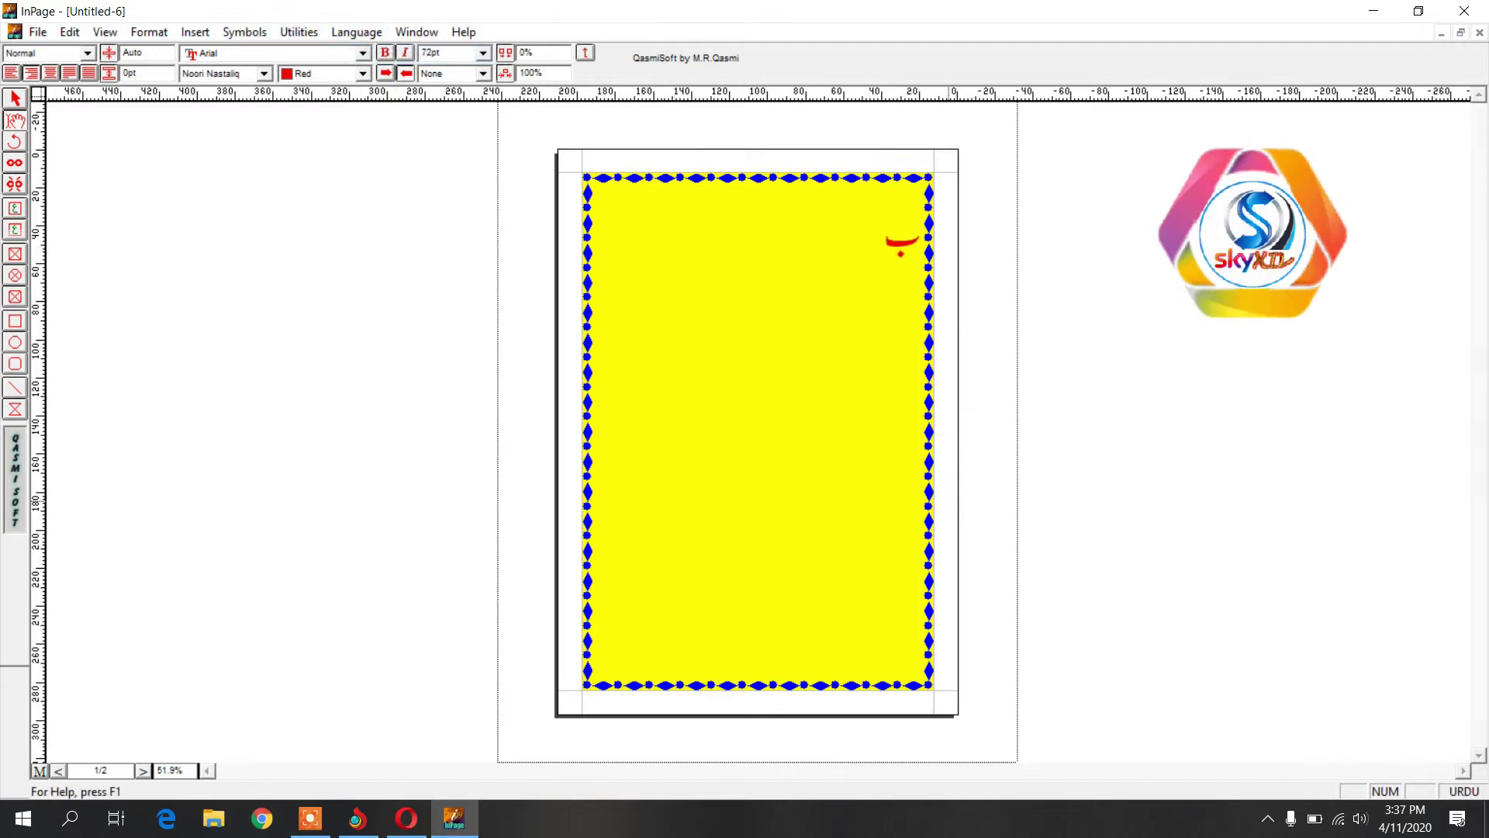
pyautogui.write('اللہ ال')
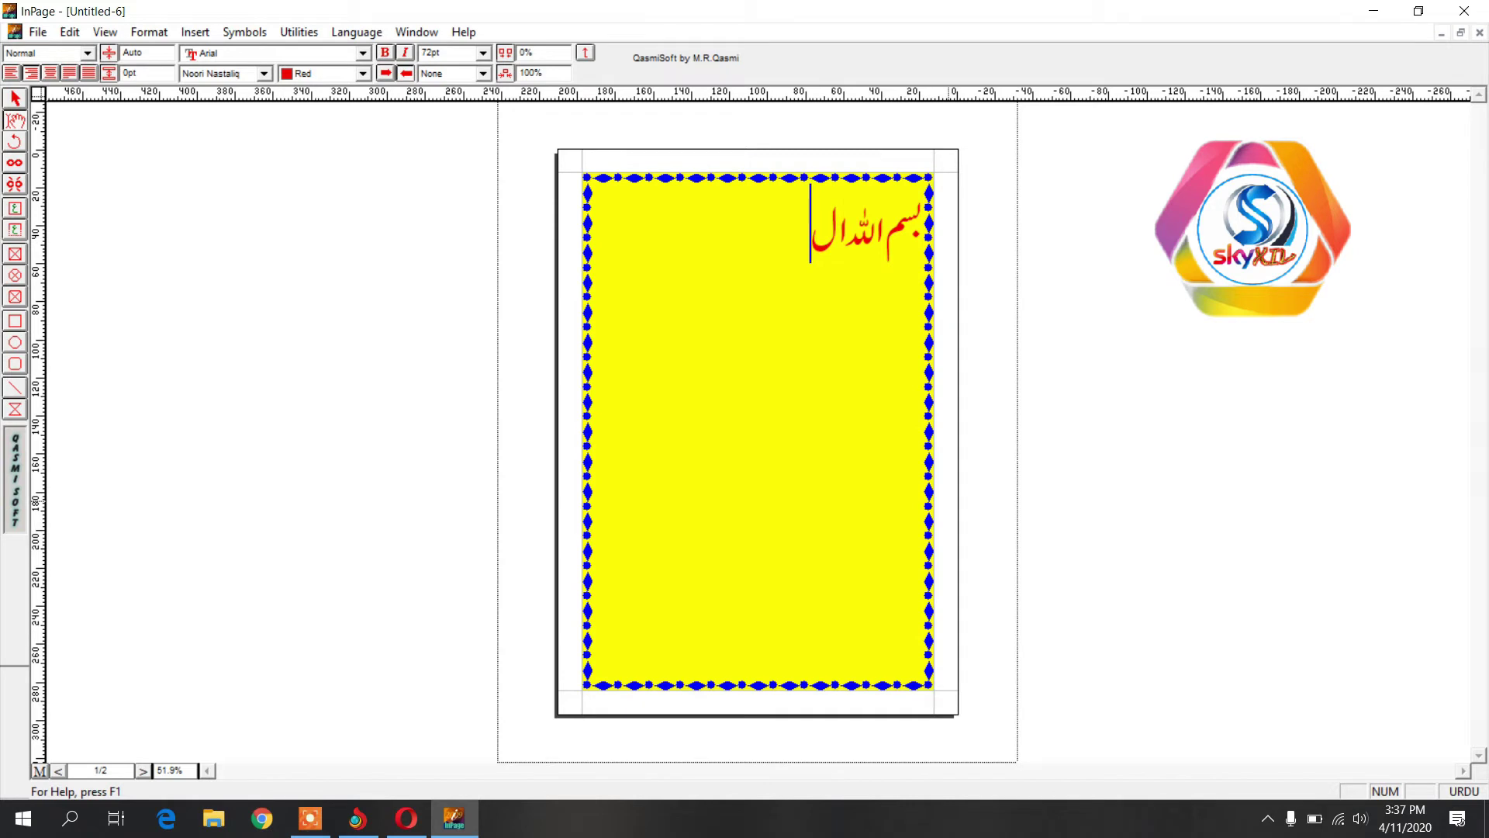
pyautogui.write('ه الرحم')
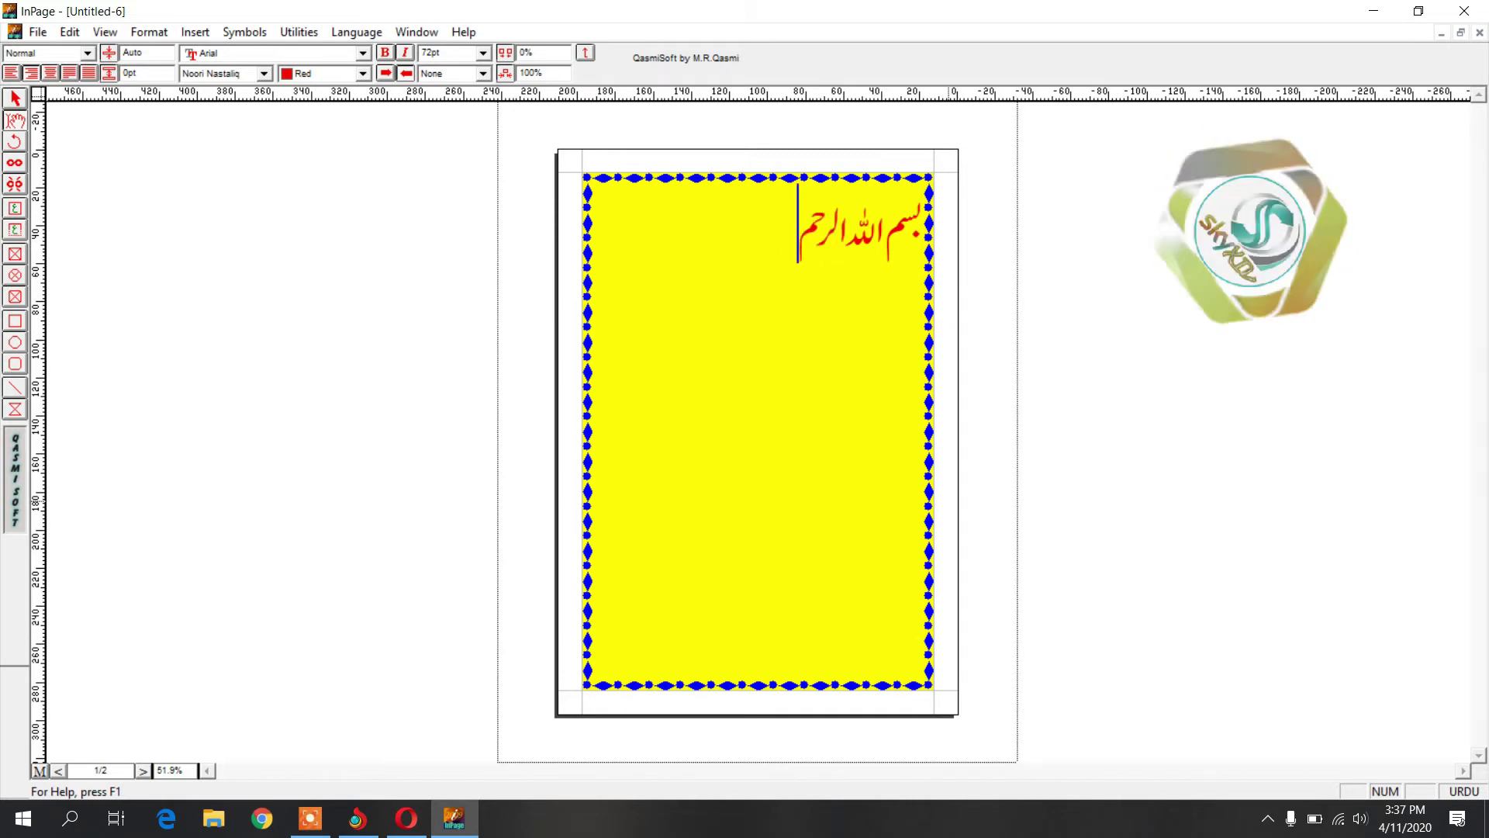
pyautogui.write('ن')
pyautogui.press('BackSpace')
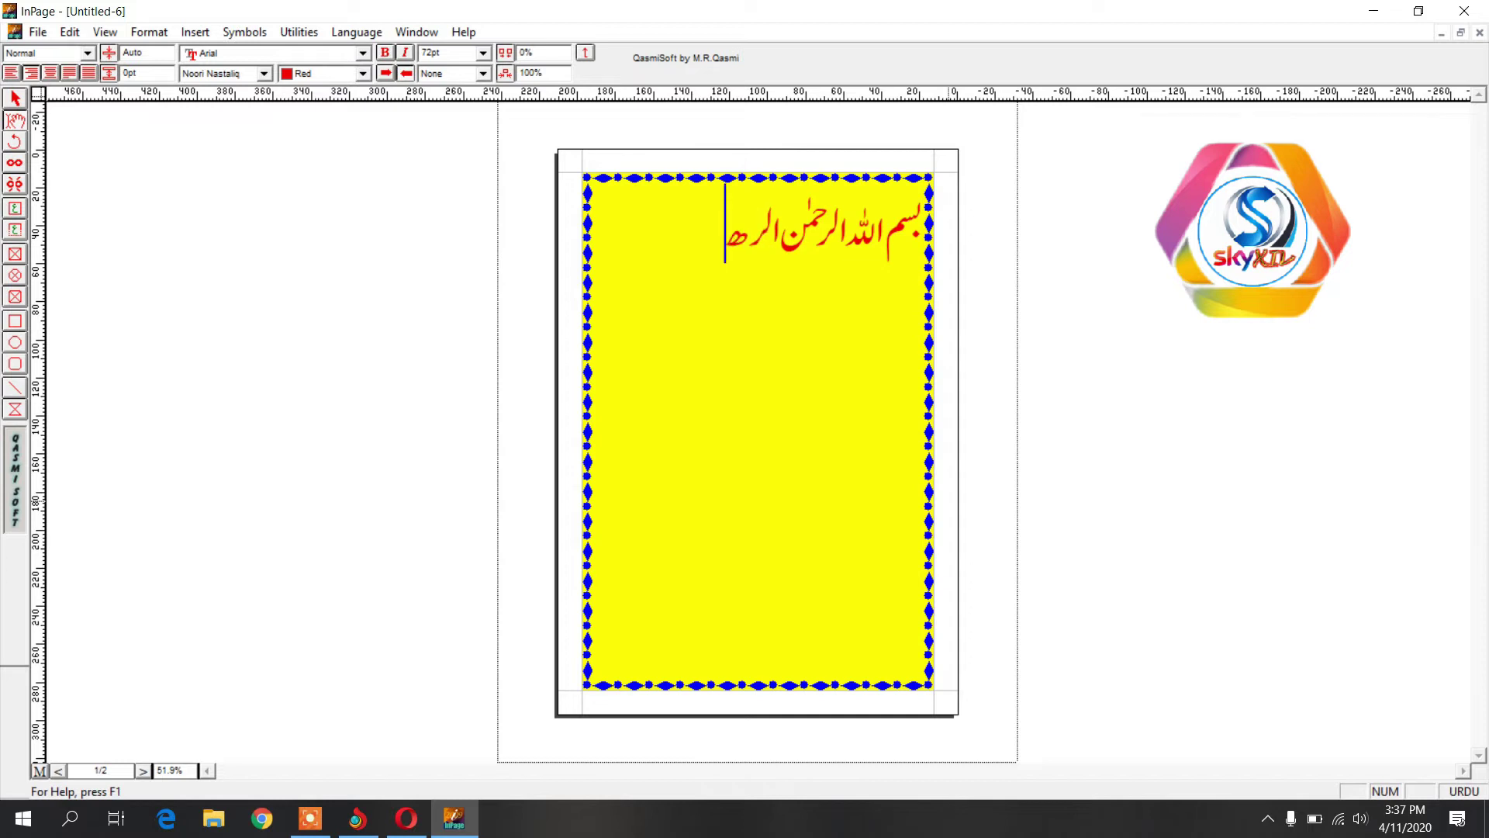
pyautogui.write('م')
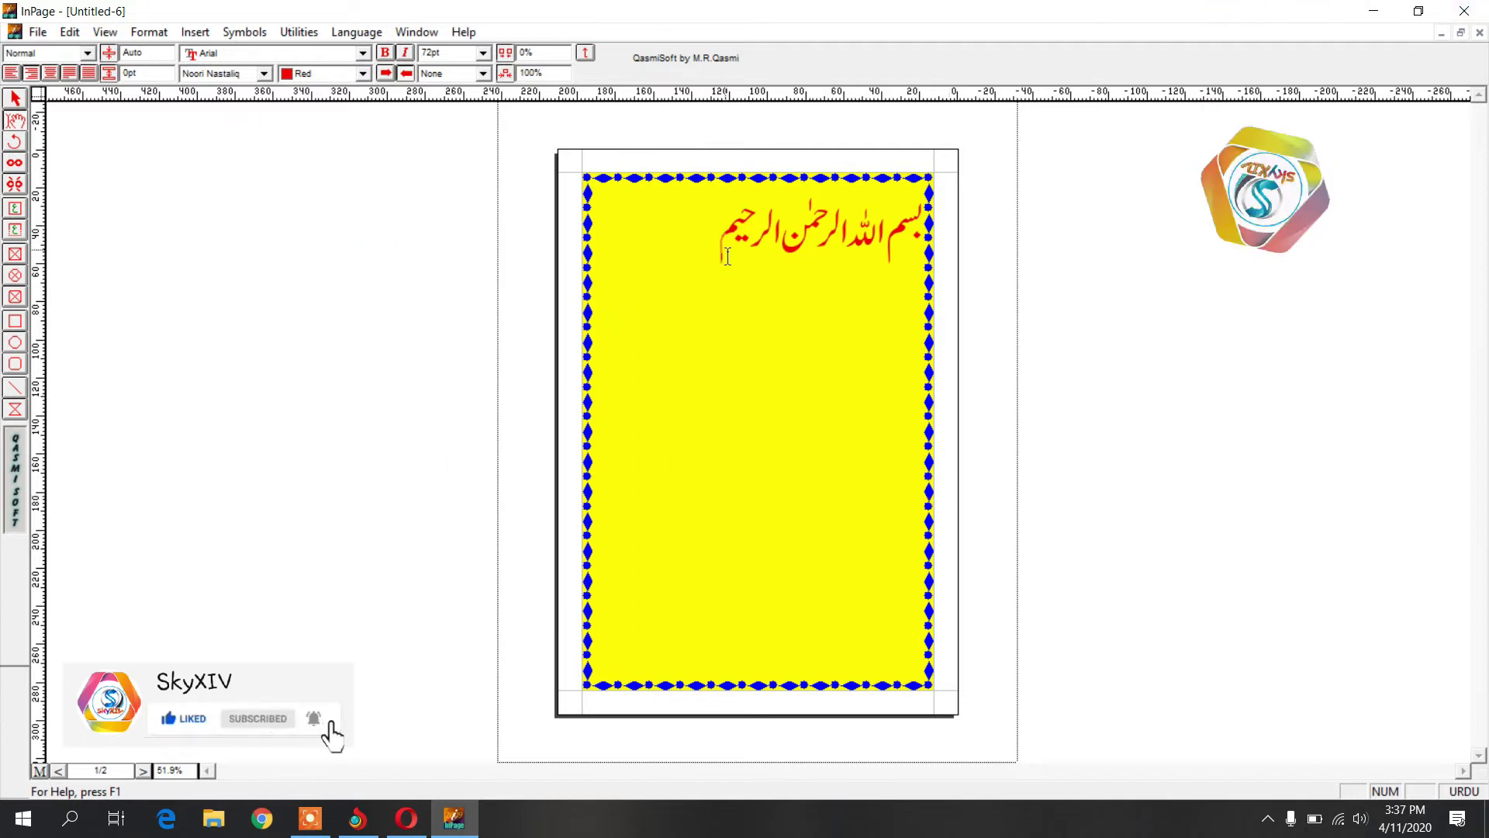
# - Center the بسم اللہ الرحمٰن الرحیم line and apply a Single underline to it
pyautogui.moveTo(726, 245); pyautogui.dragTo(927, 253)
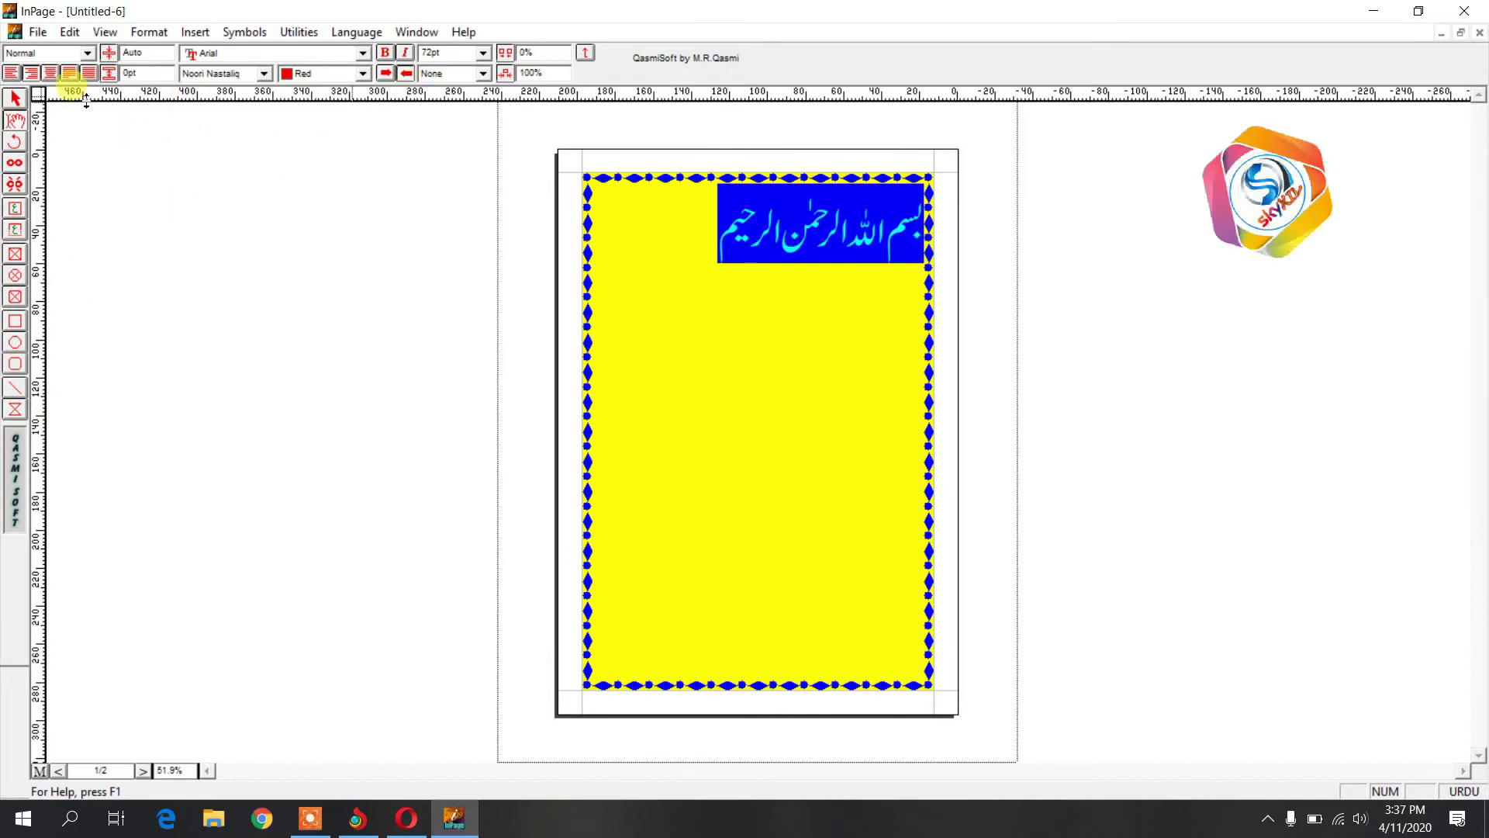
pyautogui.click(49, 72)
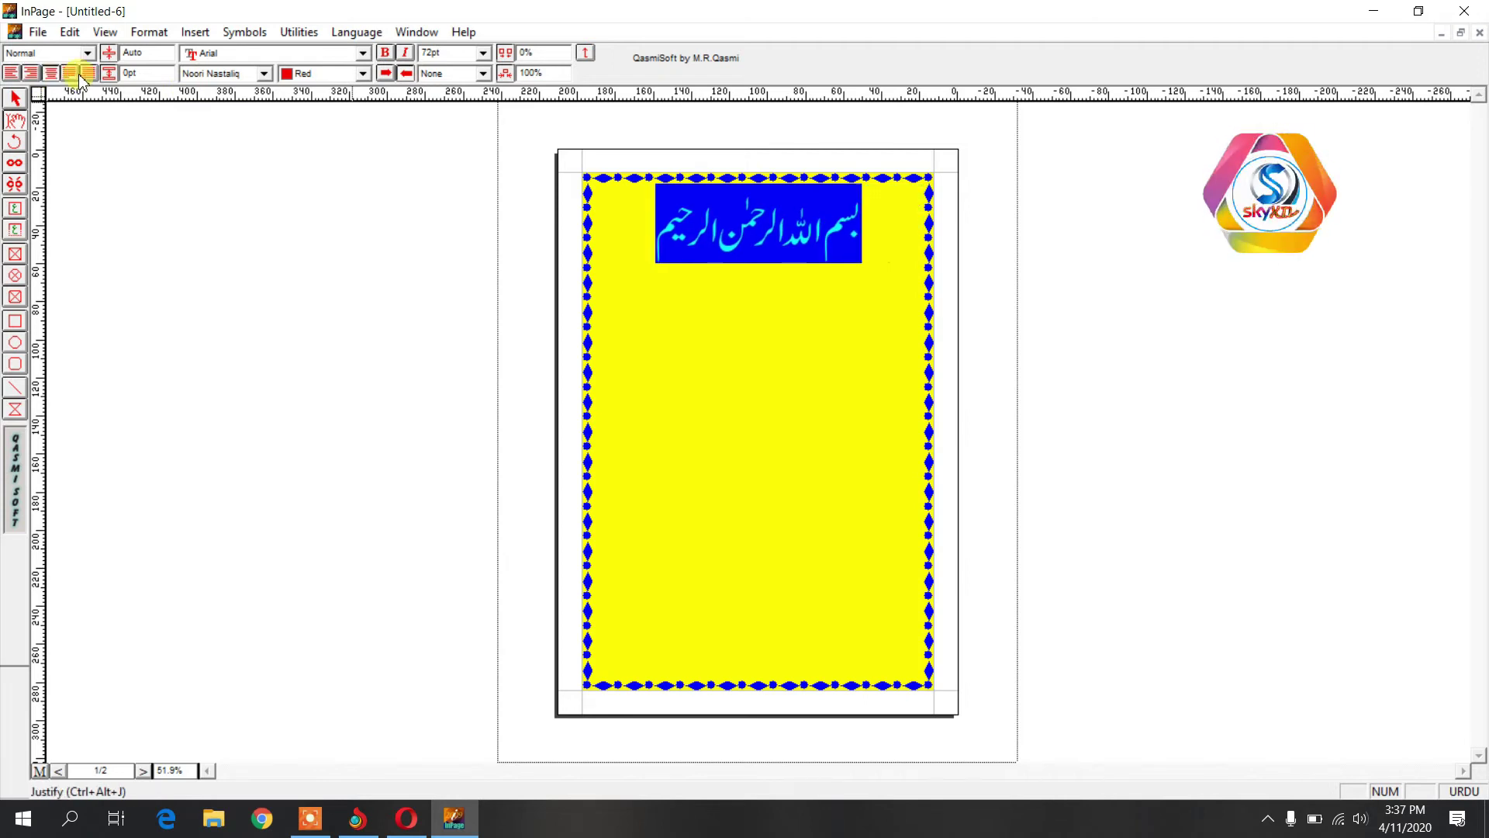
pyautogui.click(482, 73)
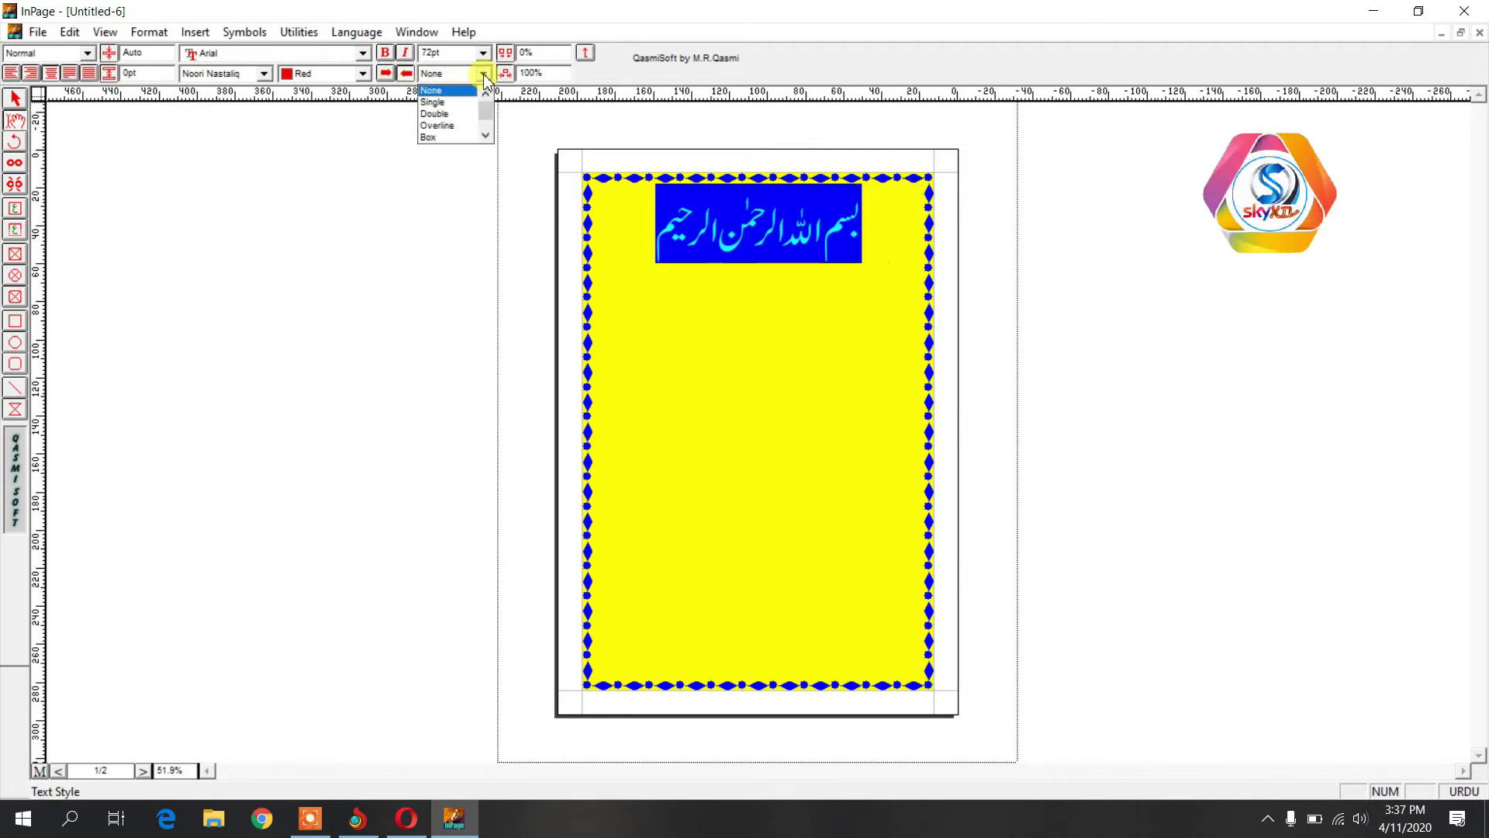
pyautogui.click(461, 106)
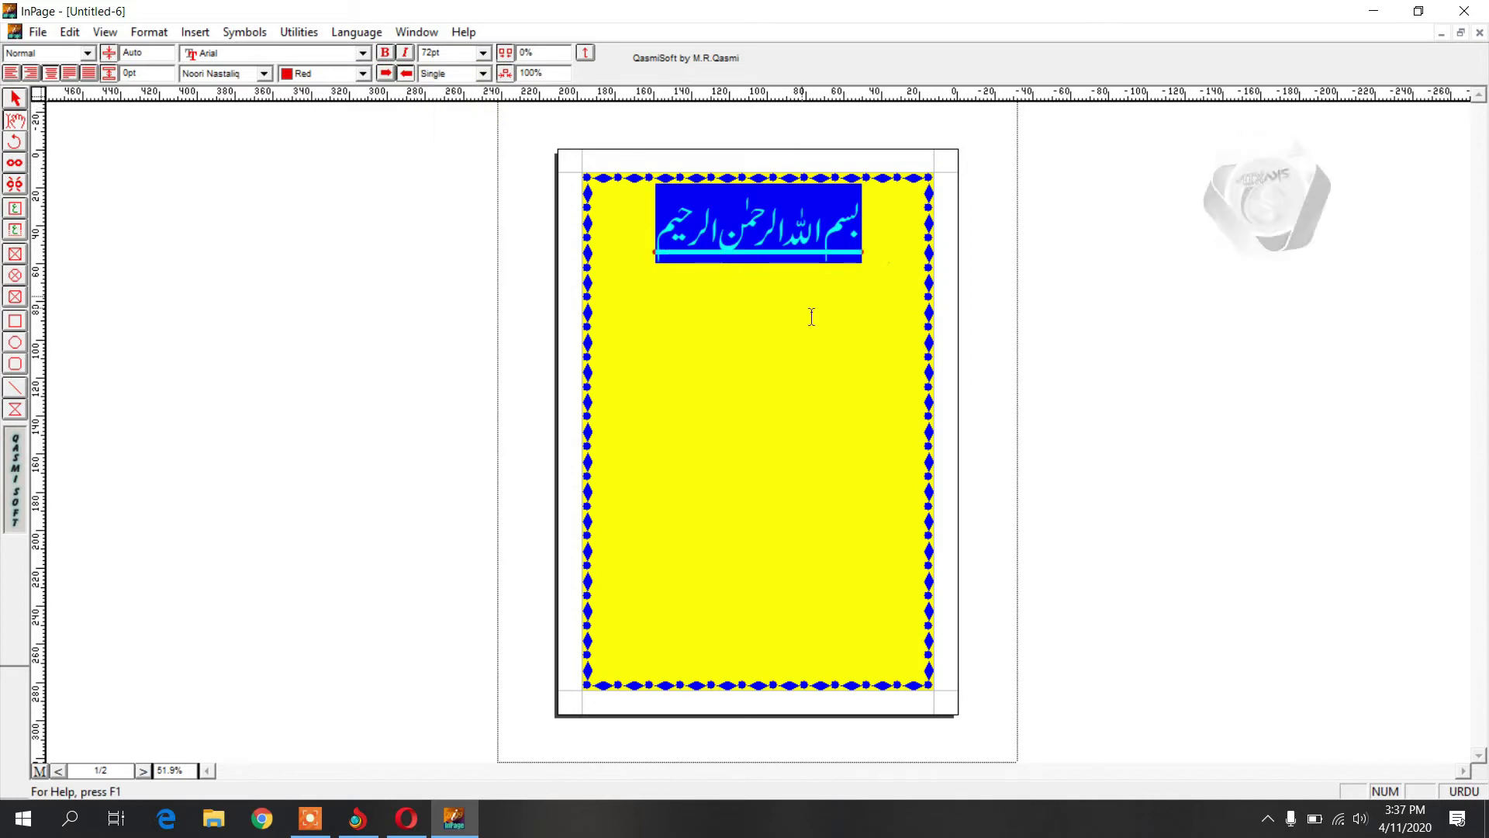
# - Try left, right, center, justified and fully stretched alignment on the underlined line and return it to center
pyautogui.click(11, 78)
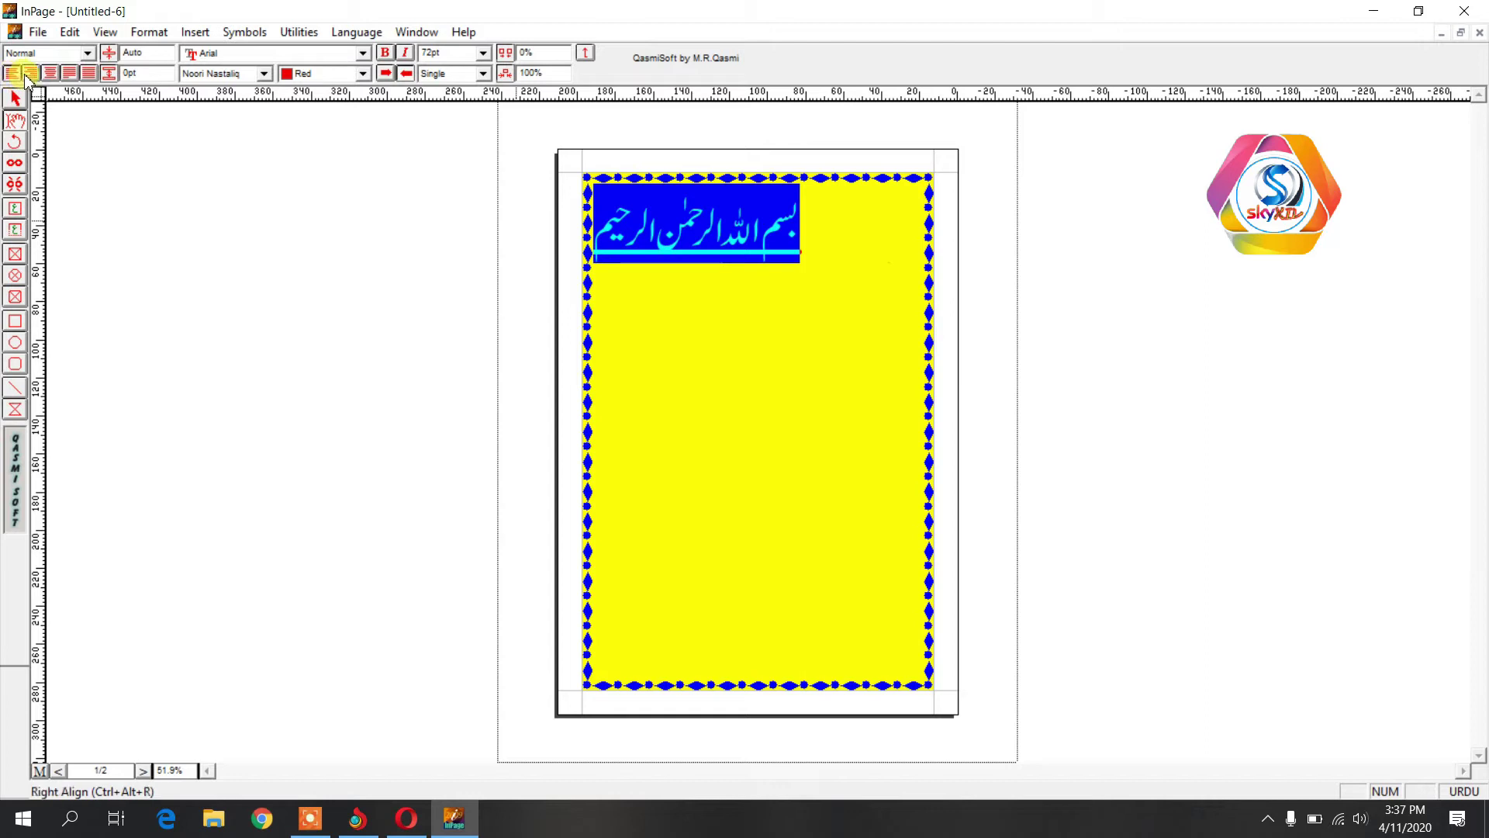
pyautogui.click(29, 76)
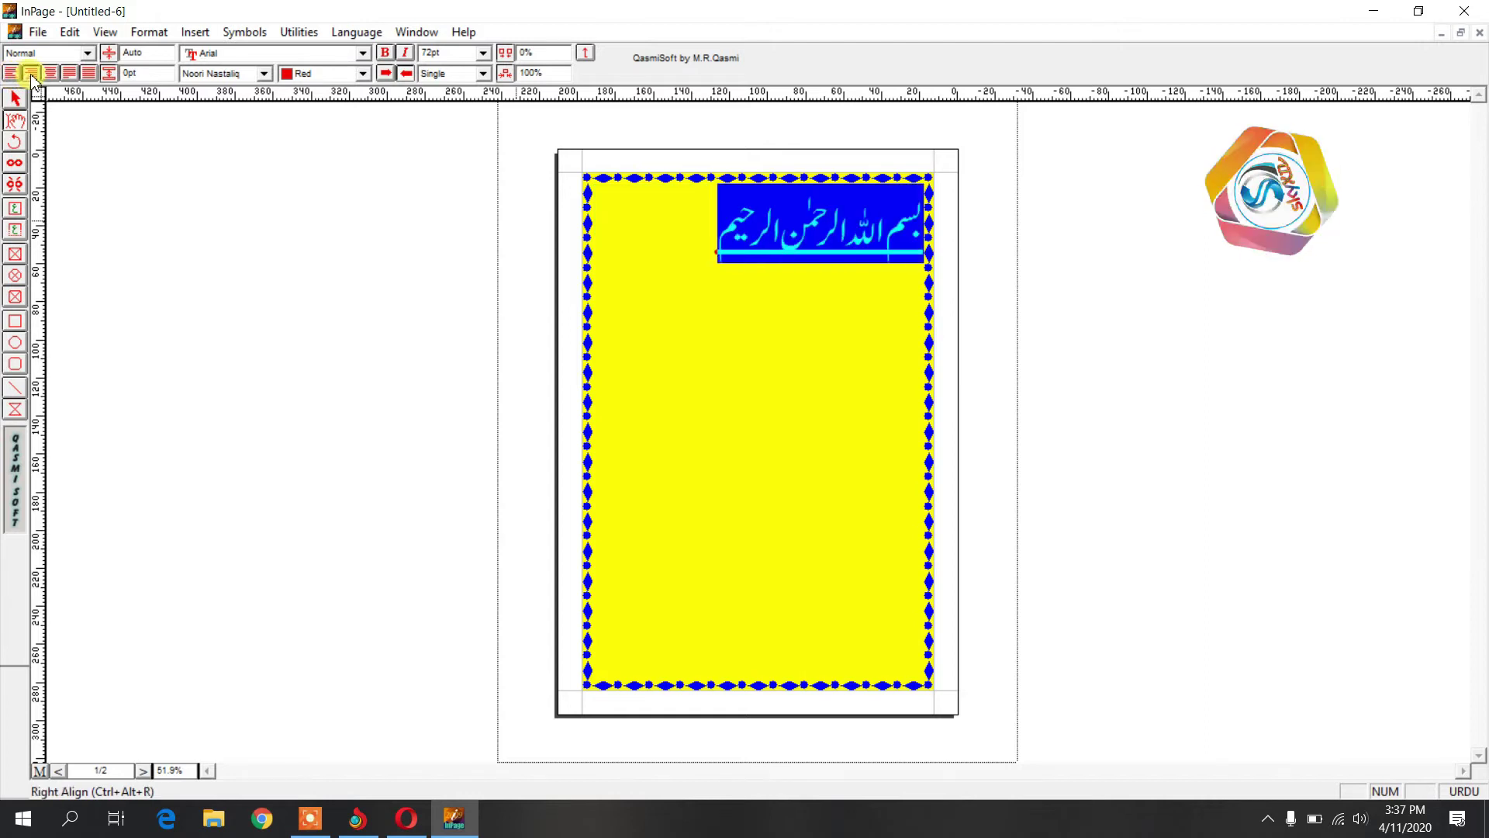
pyautogui.click(49, 74)
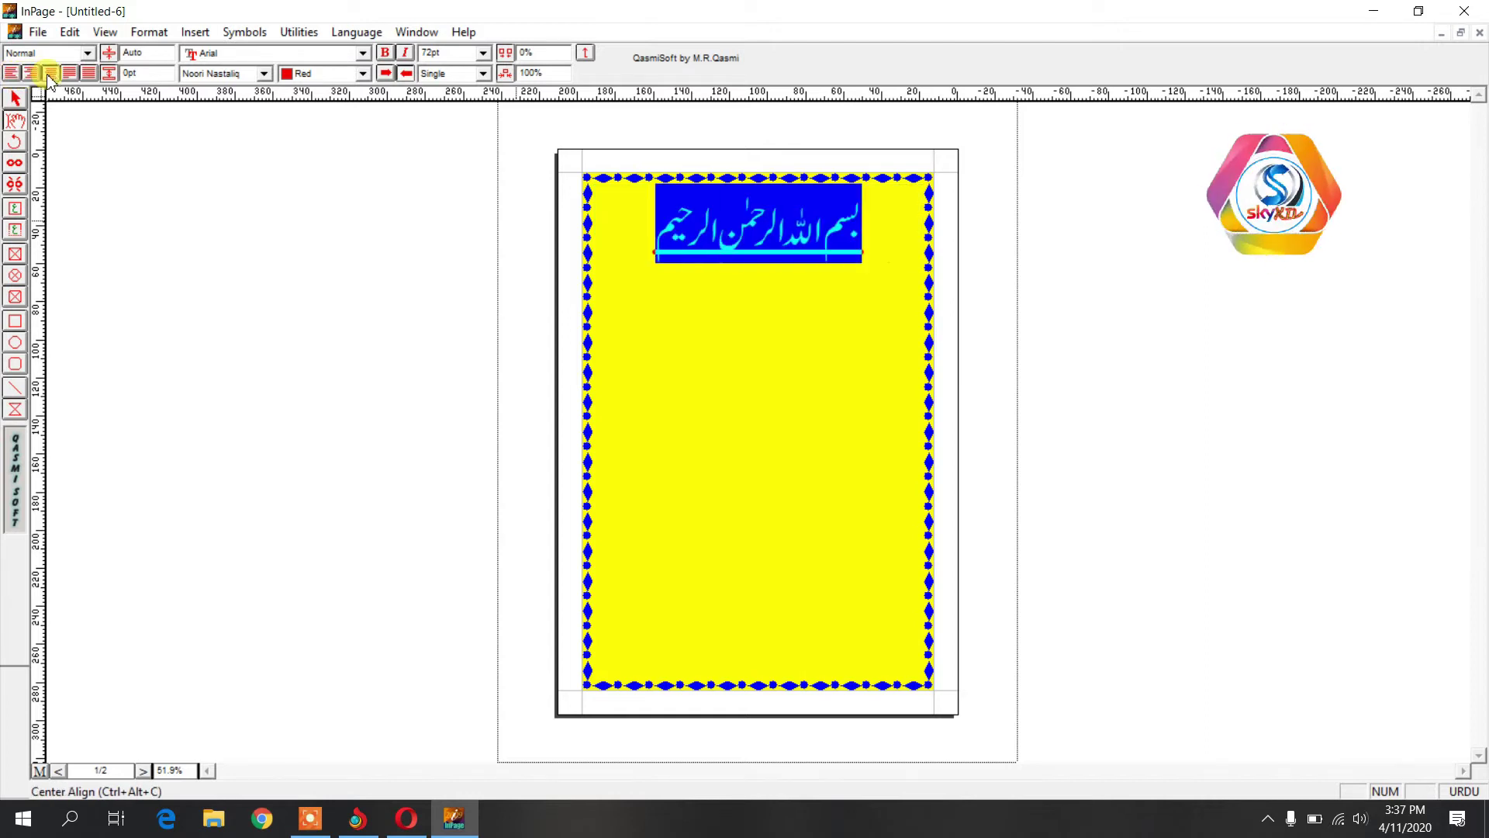
pyautogui.click(68, 75)
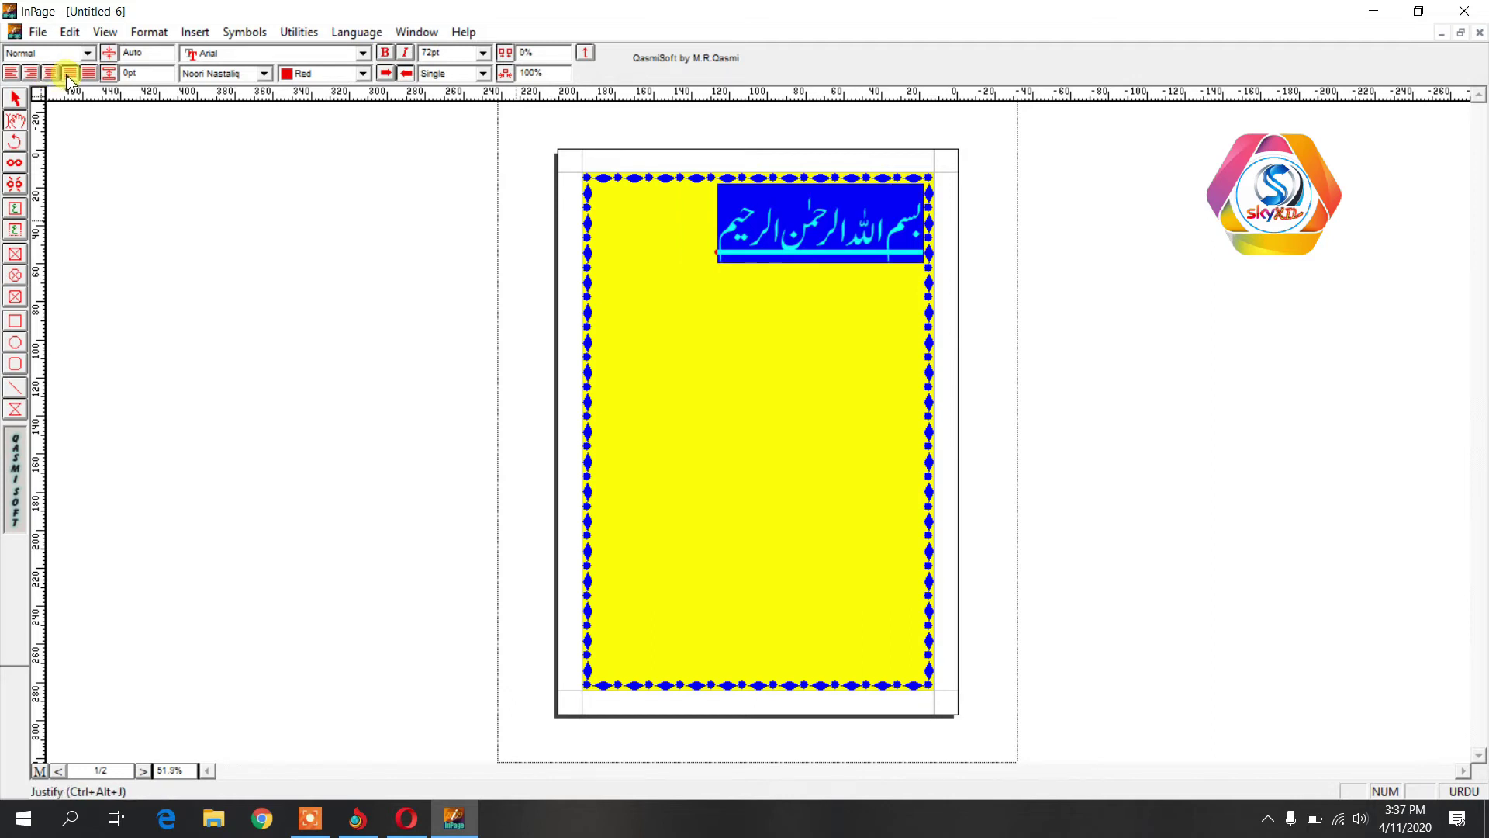
pyautogui.click(89, 75)
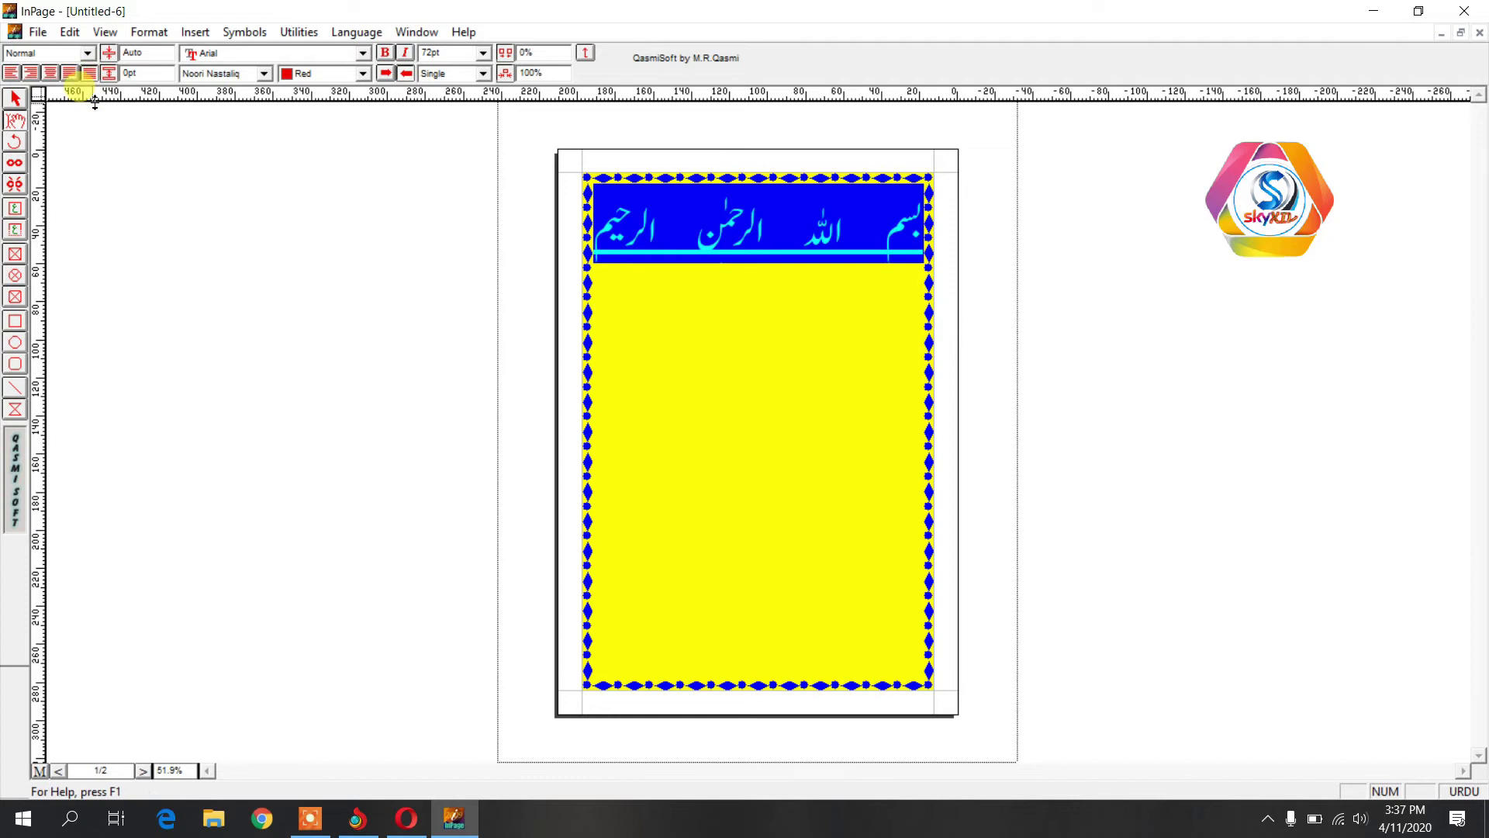
pyautogui.click(66, 74)
pyautogui.click(52, 74)
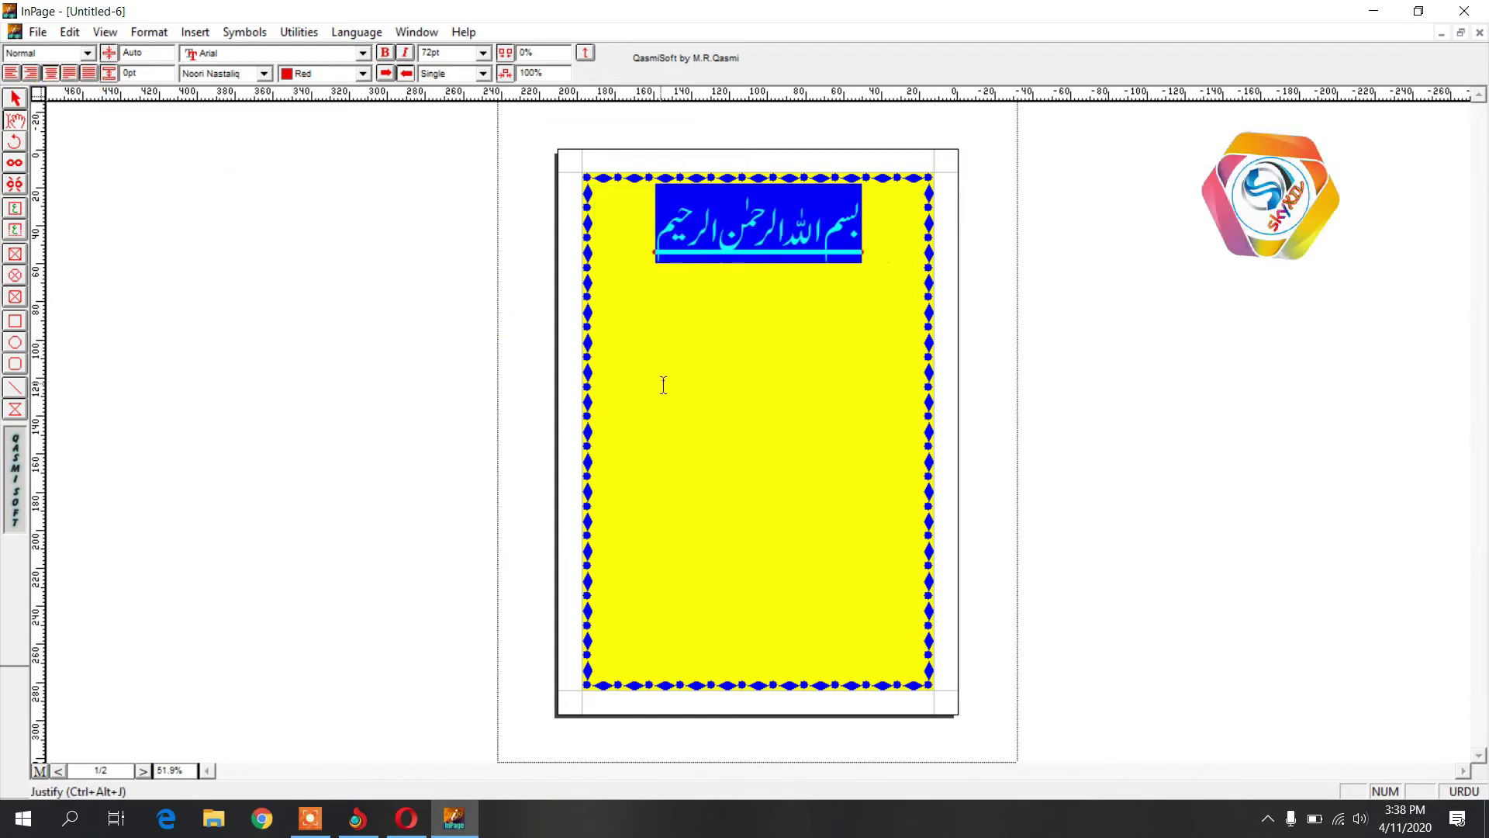
# - Below the underlined heading, set the font size to 72 pt and enter the text میرا نام
pyautogui.click(659, 281)
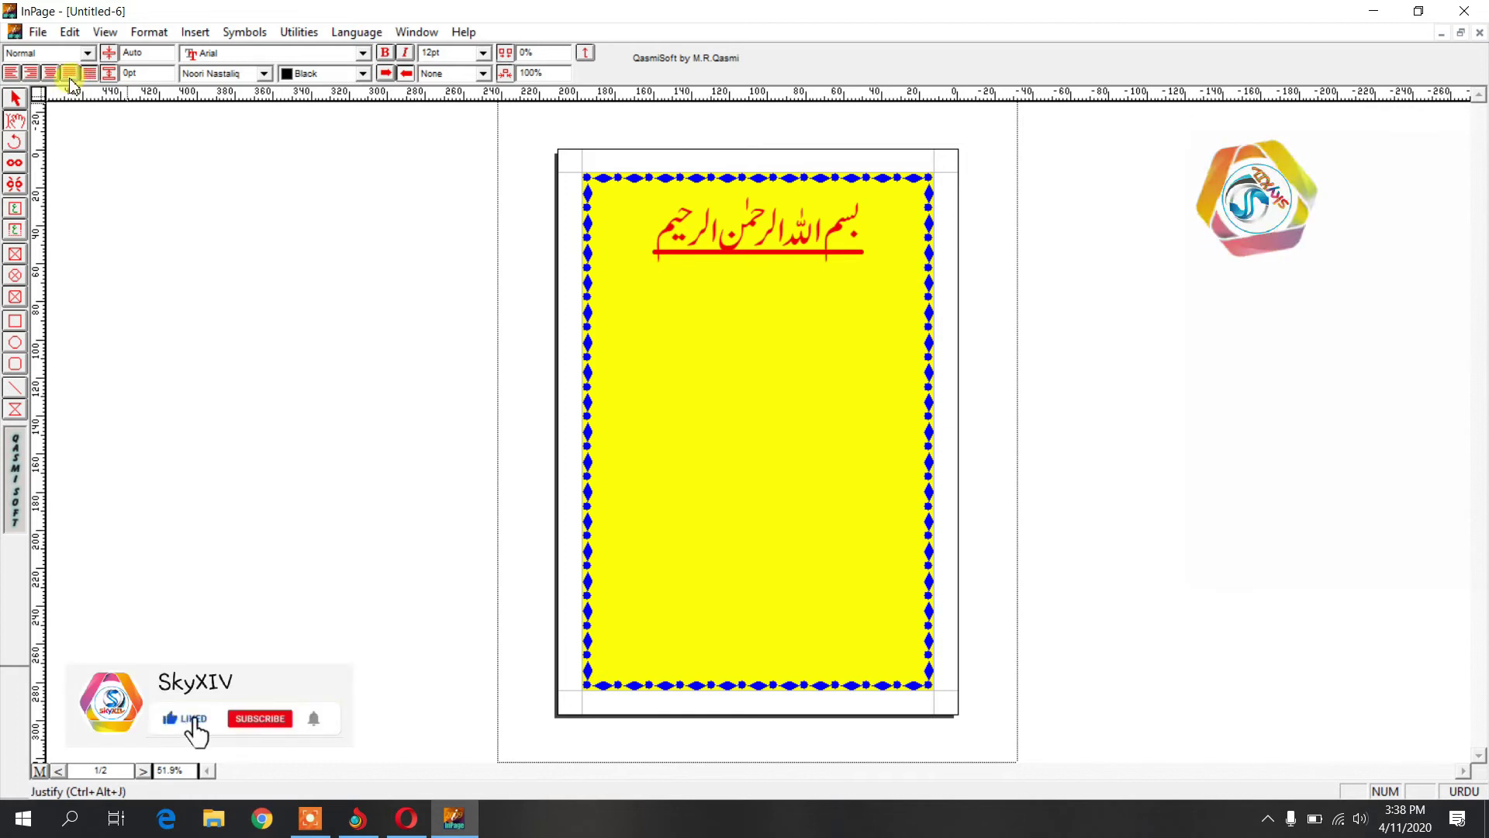
pyautogui.click(484, 52)
pyautogui.click(463, 176)
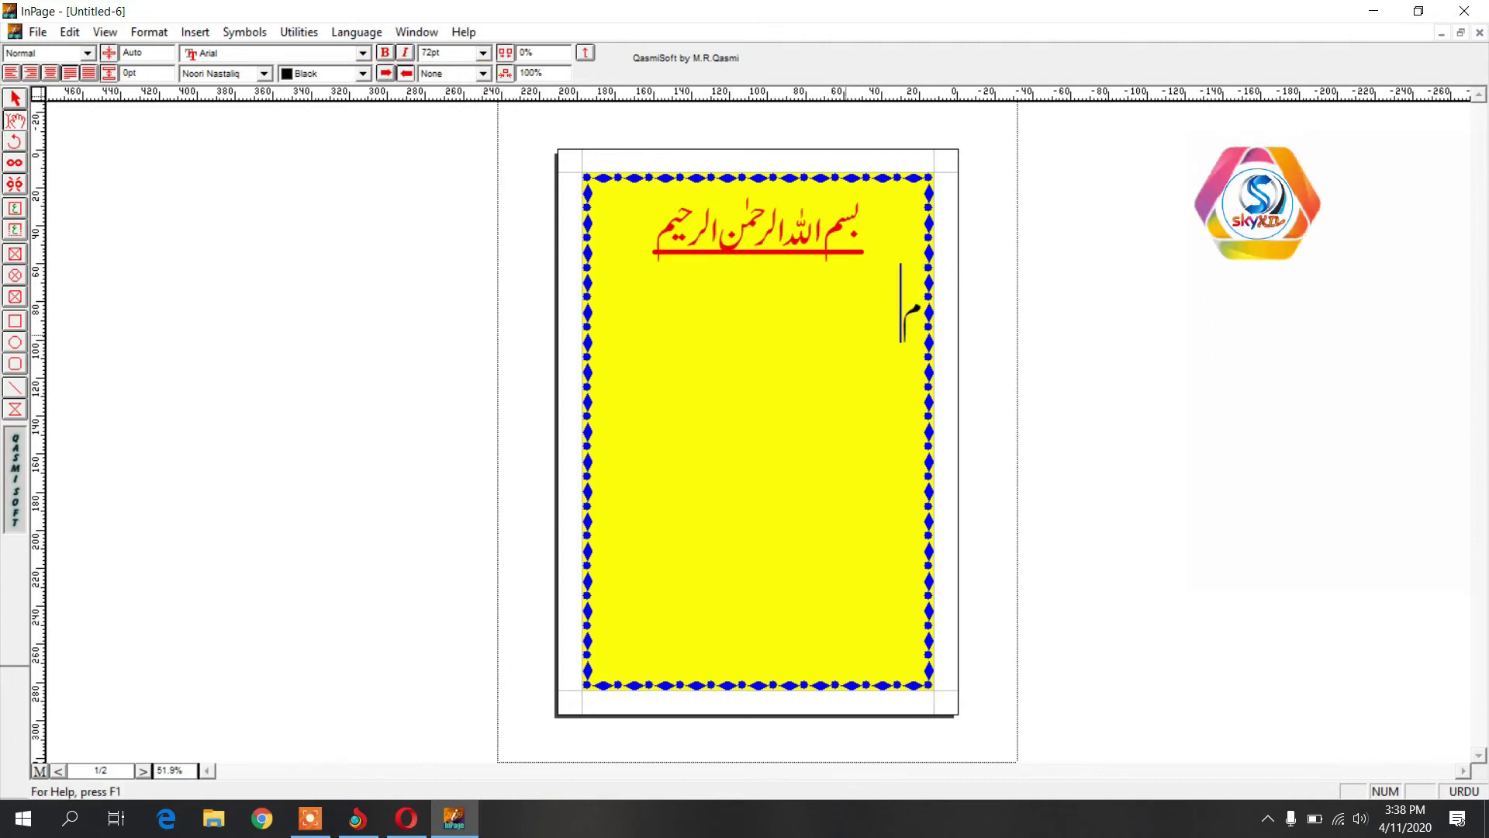
pyautogui.write('نام')
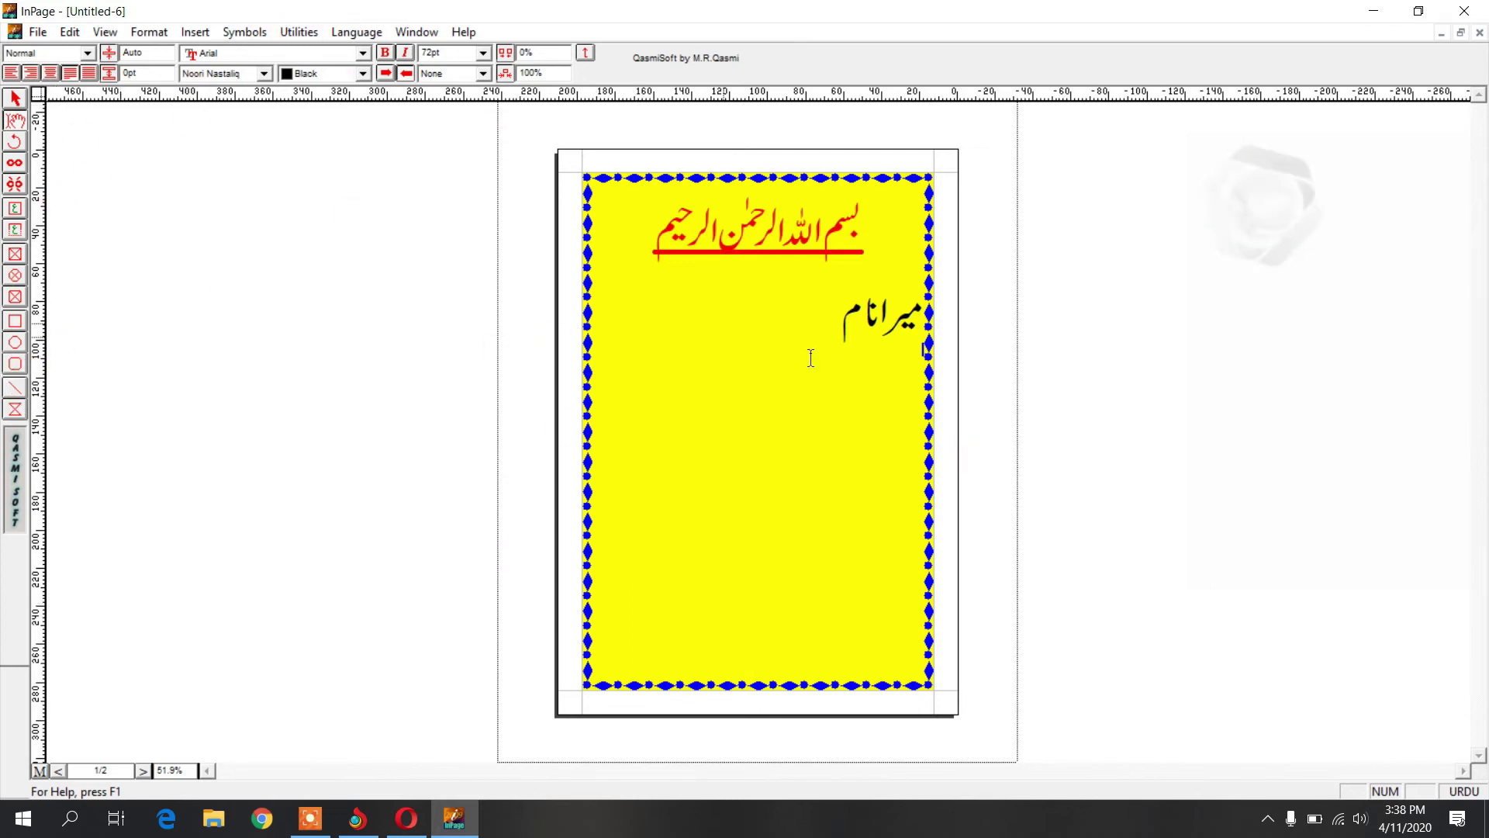
pyautogui.rightClick(769, 310)
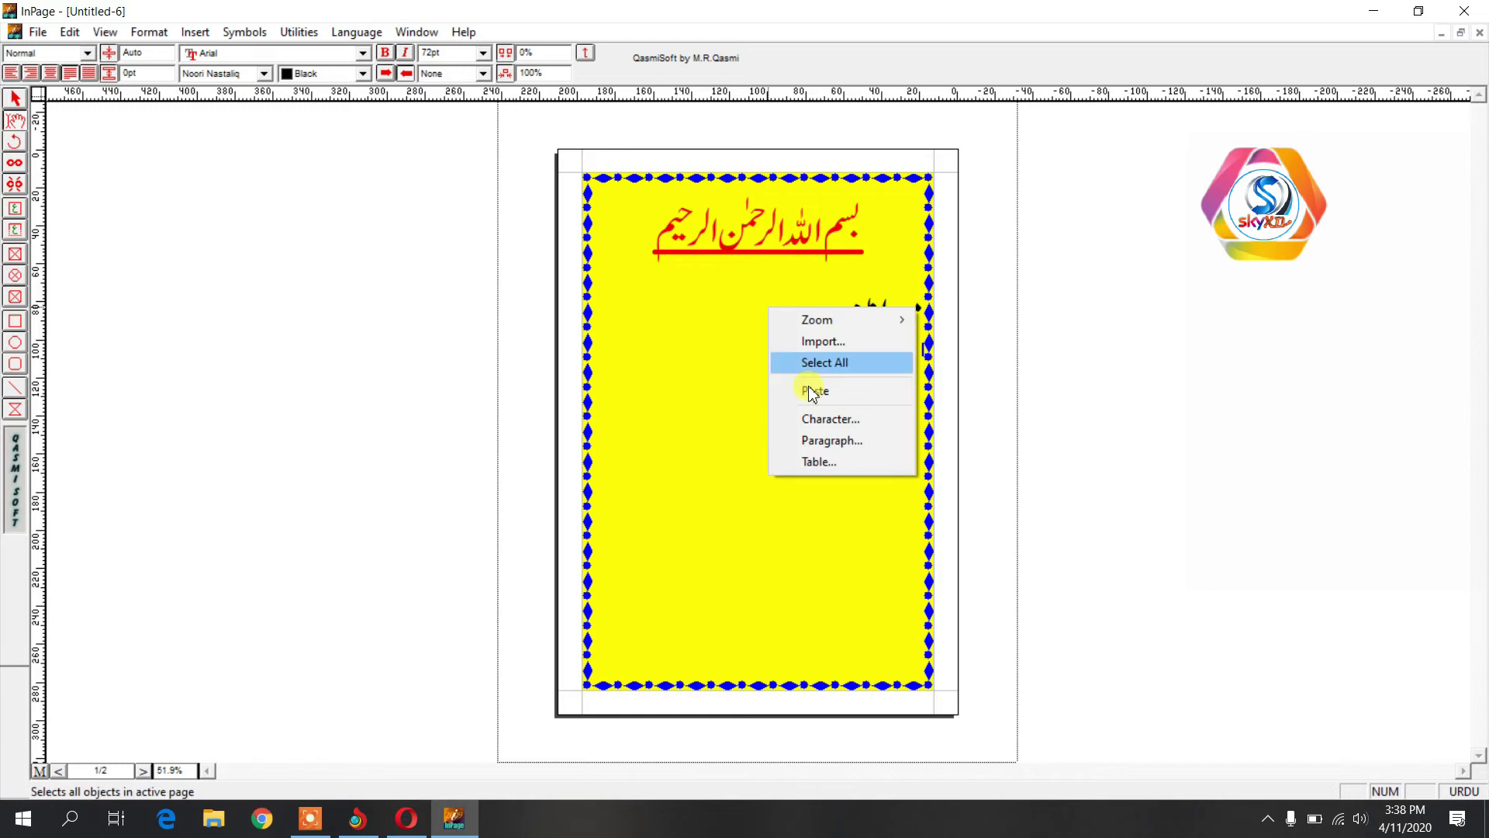
pyautogui.click(741, 336)
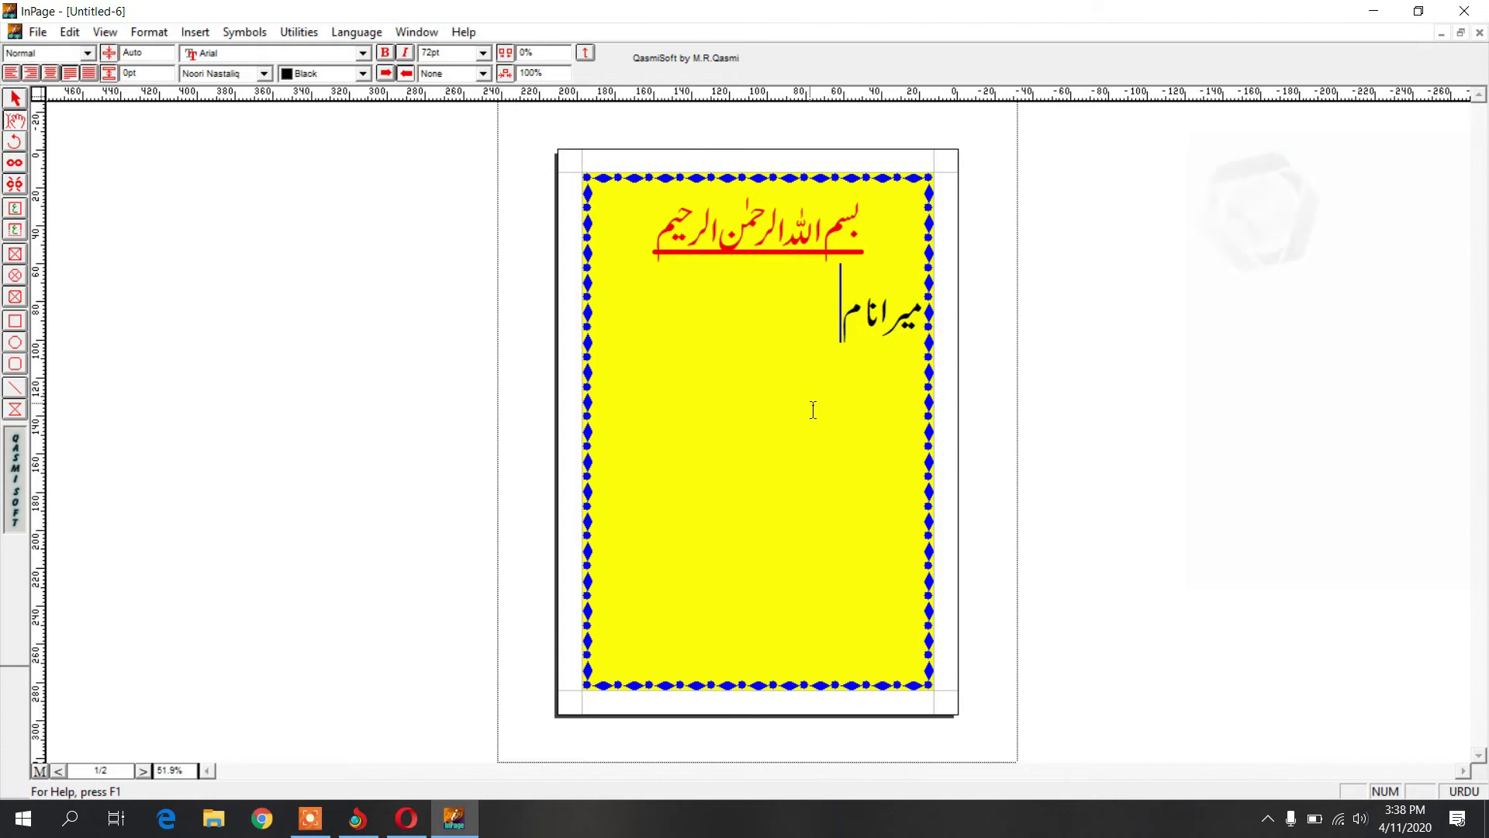
pyautogui.click(36, 33)
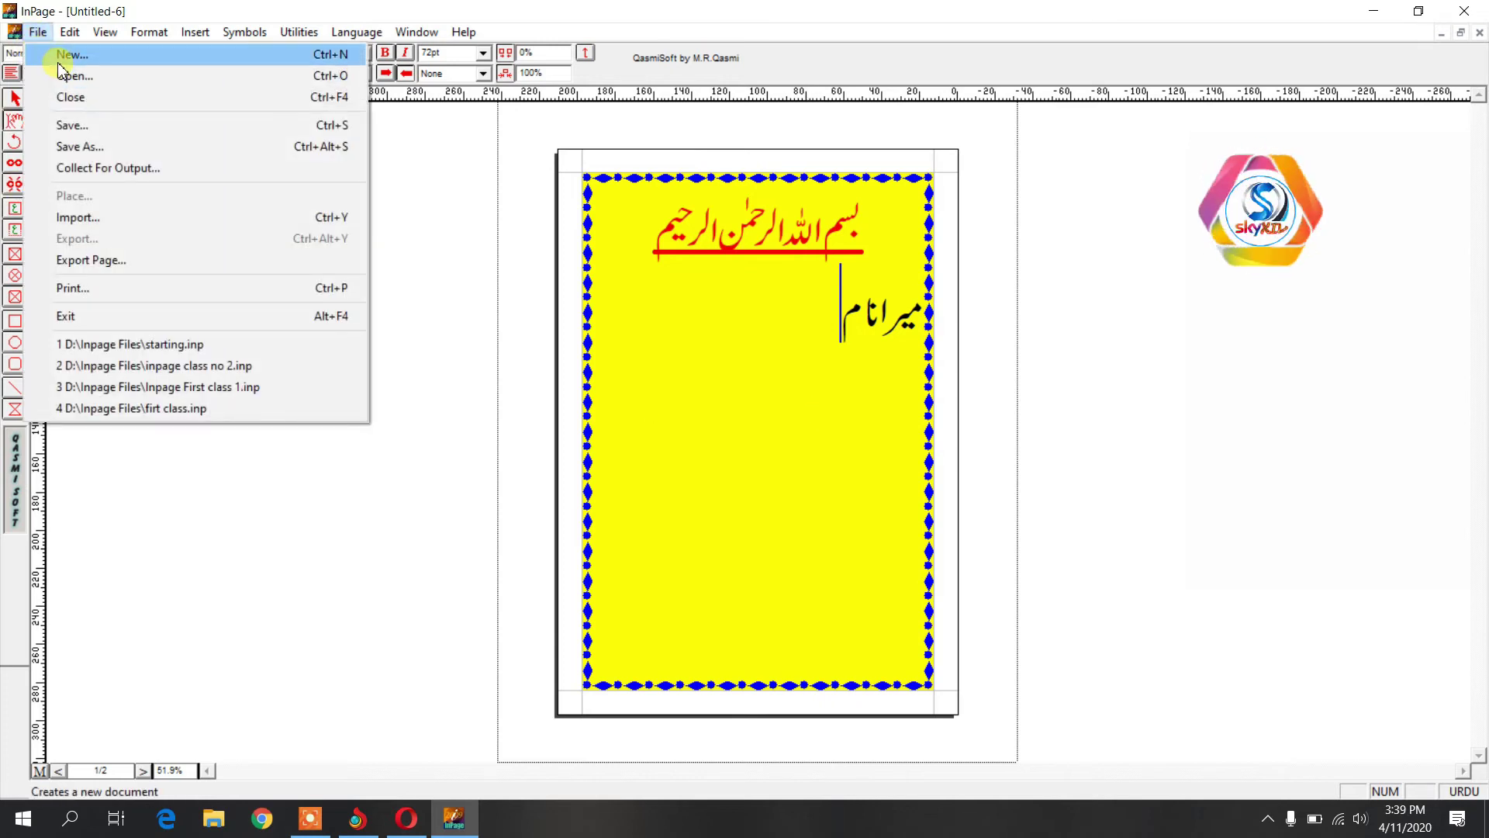
pyautogui.click(821, 382)
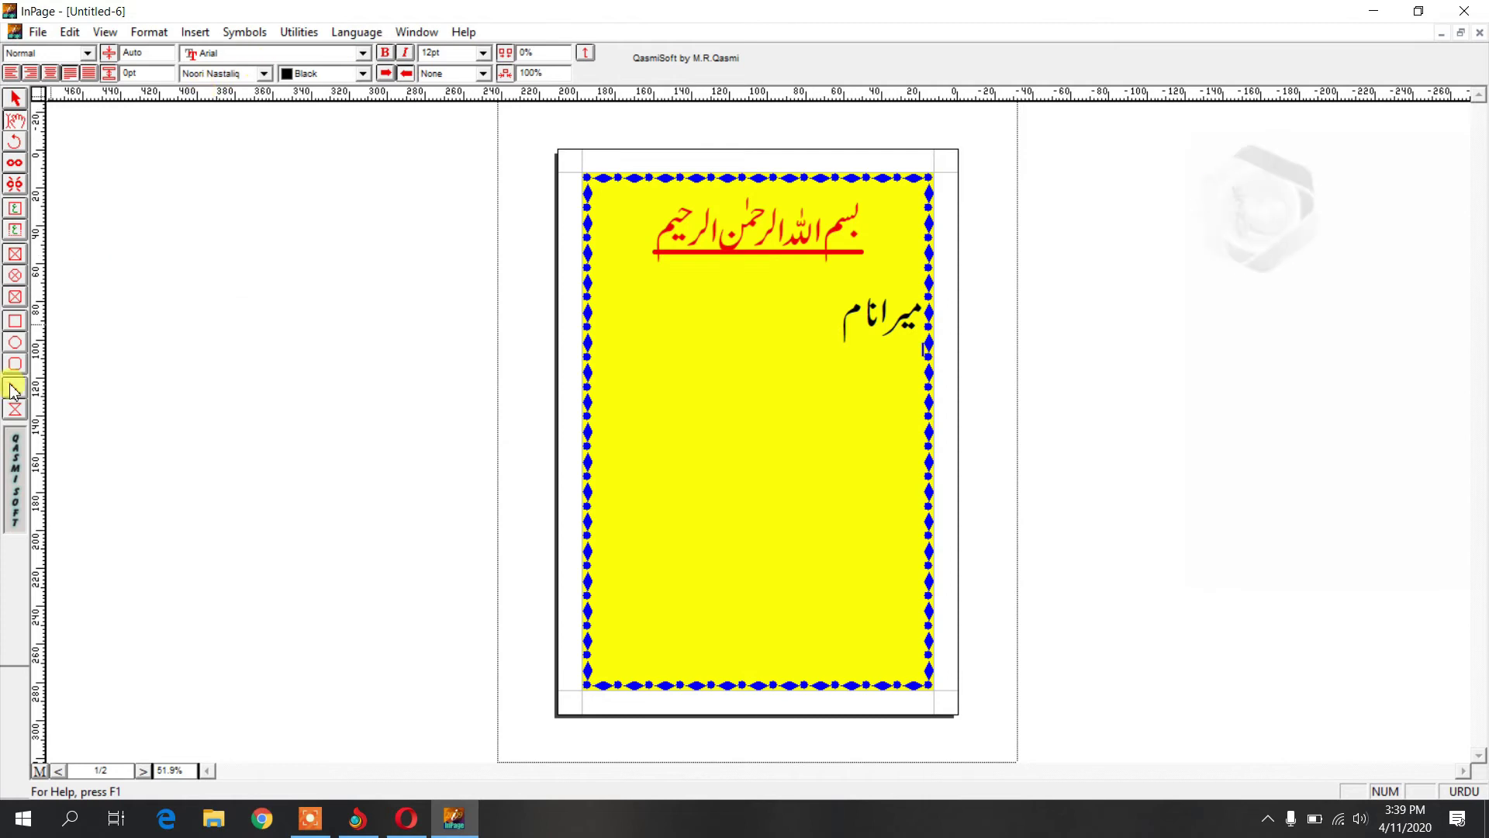
pyautogui.click(14, 342)
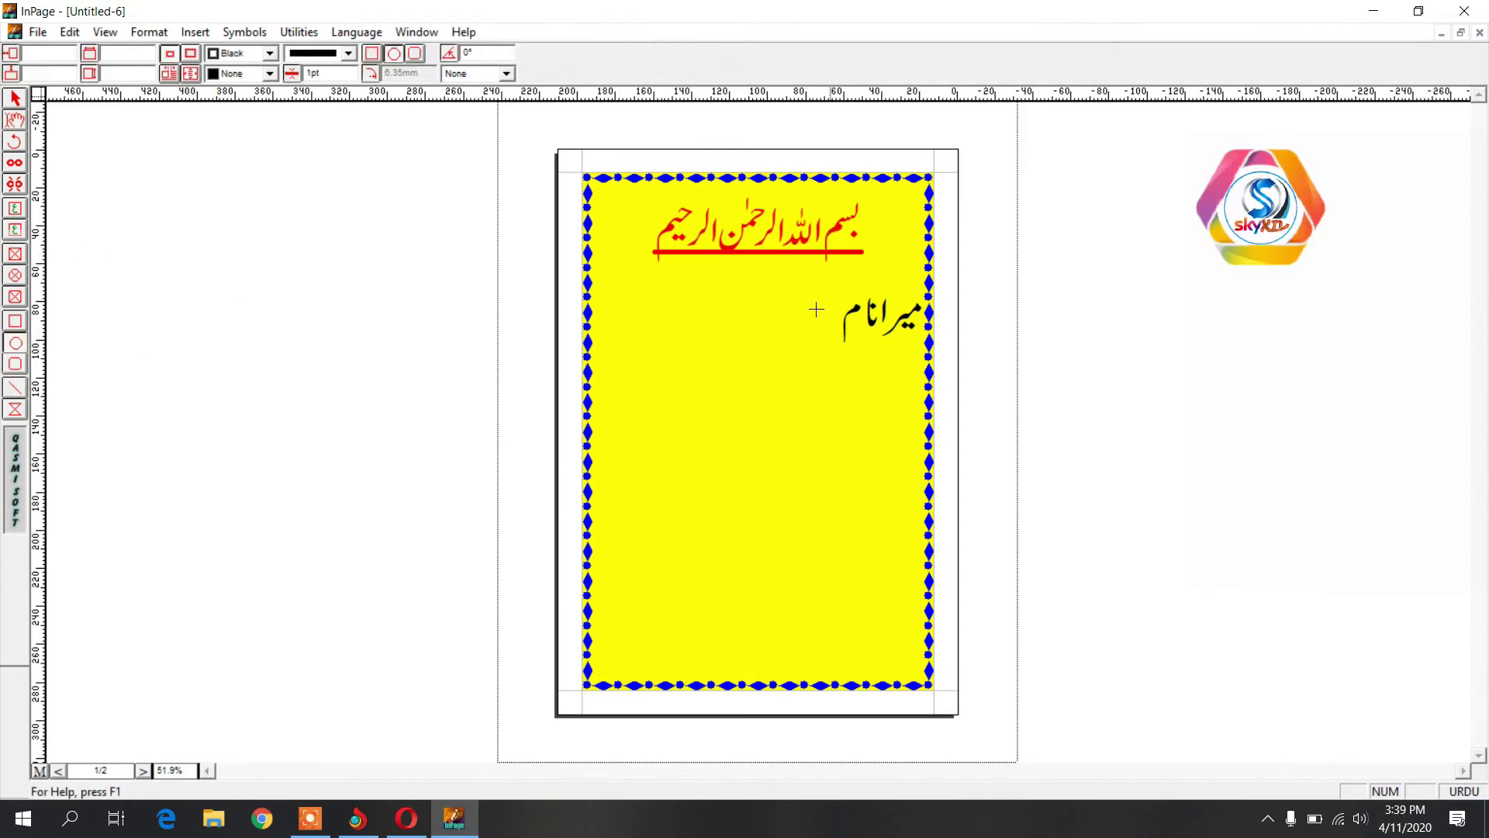
pyautogui.click(38, 34)
pyautogui.click(825, 415)
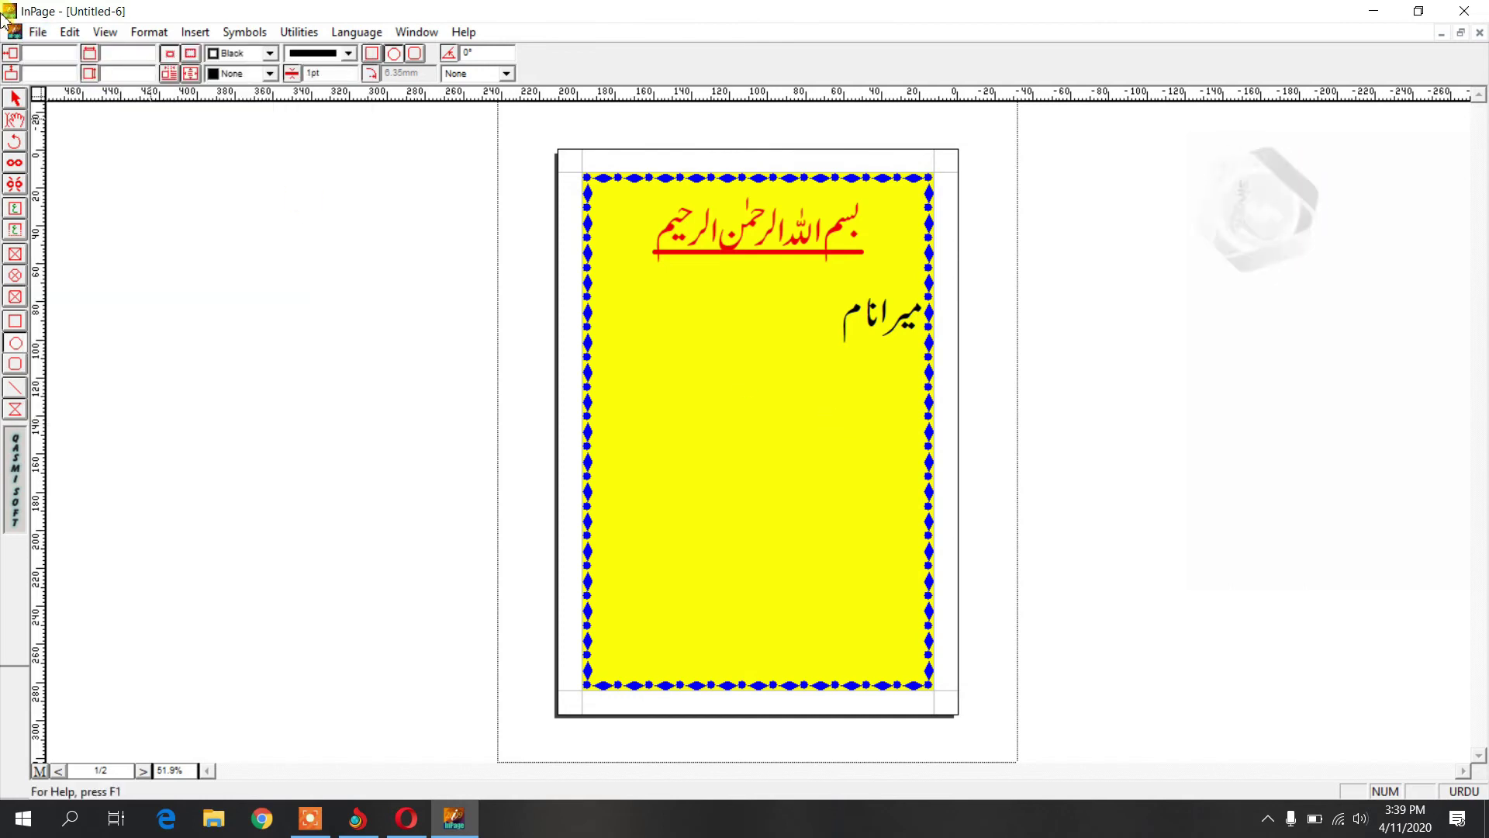
# - Create a new A4 portrait document with right-to-left direction and fit the page in the window
pyautogui.click(38, 31)
pyautogui.click(46, 51)
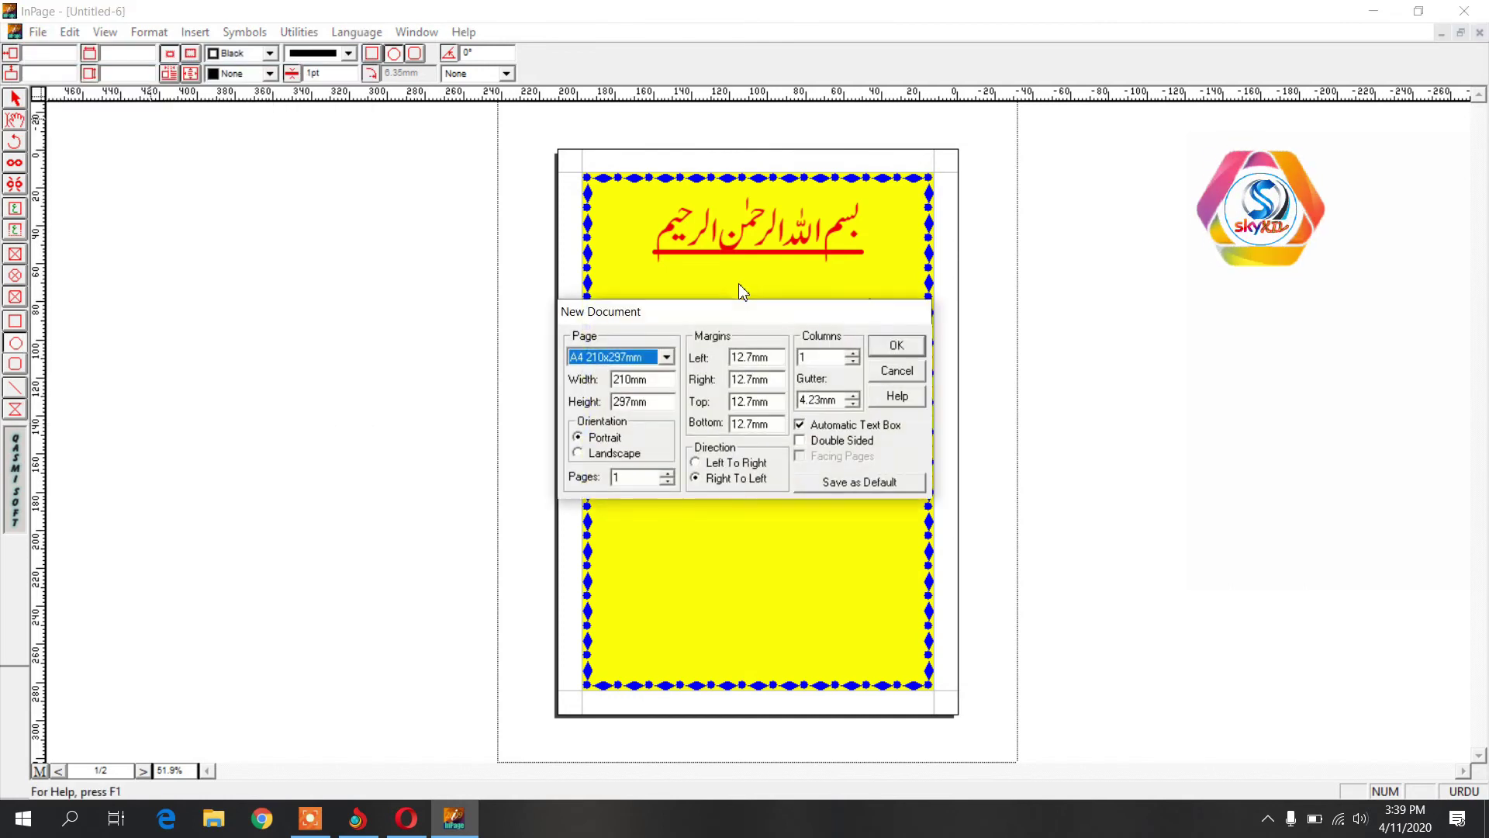
pyautogui.click(896, 346)
pyautogui.rightClick(812, 276)
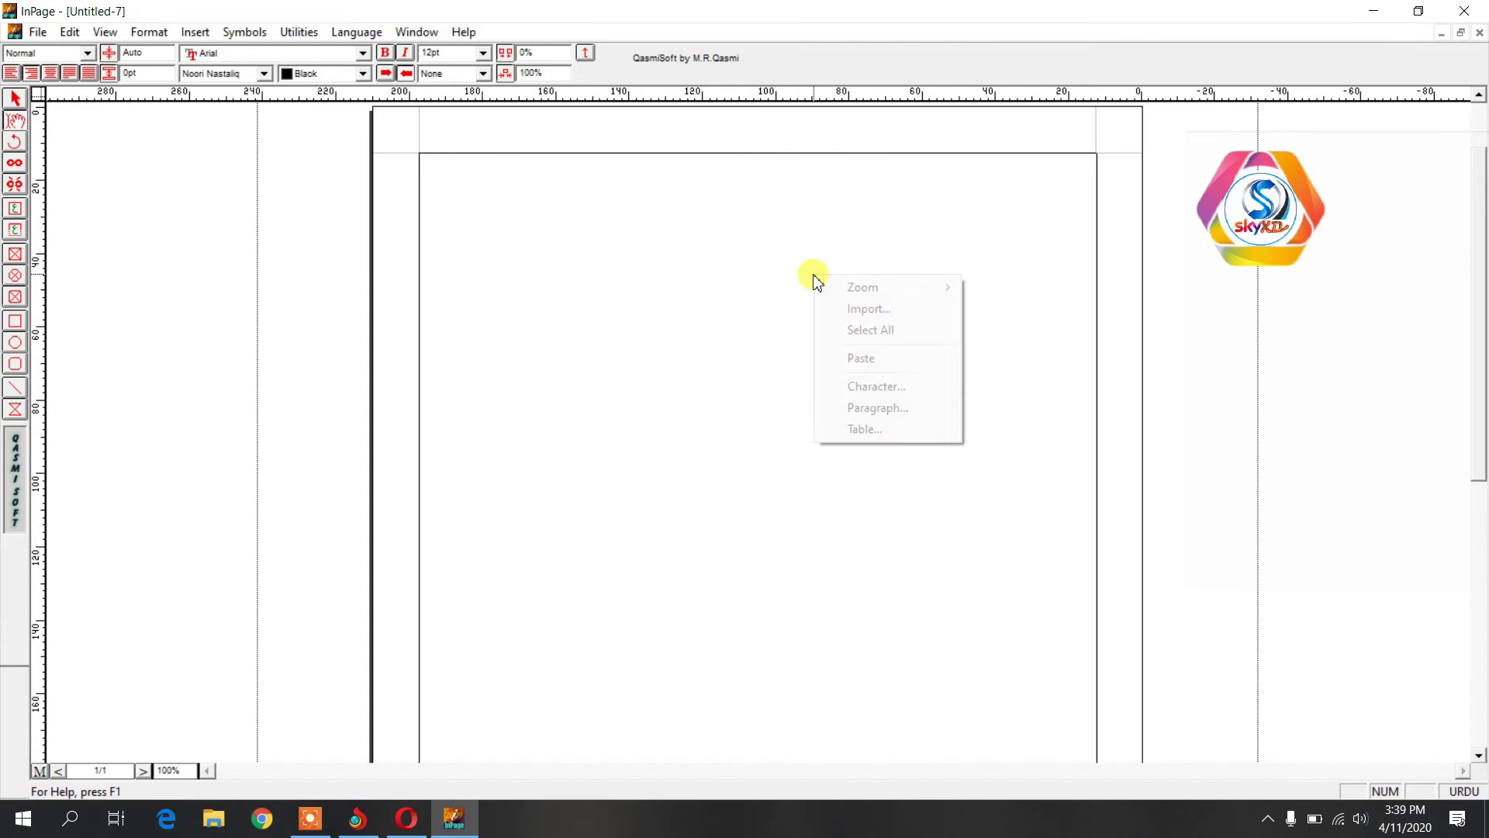
pyautogui.moveTo(884, 289)
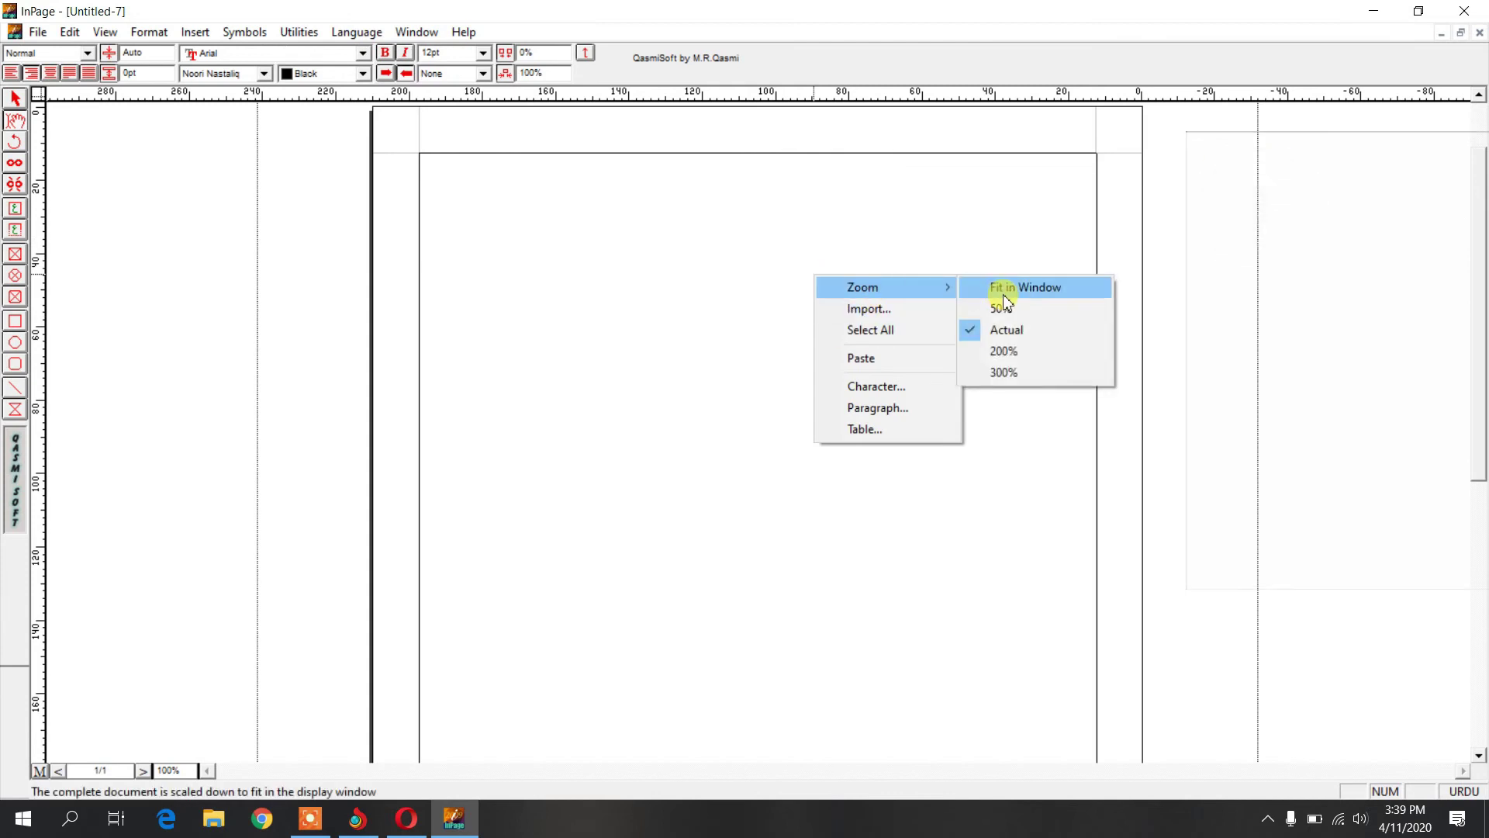
pyautogui.click(1028, 287)
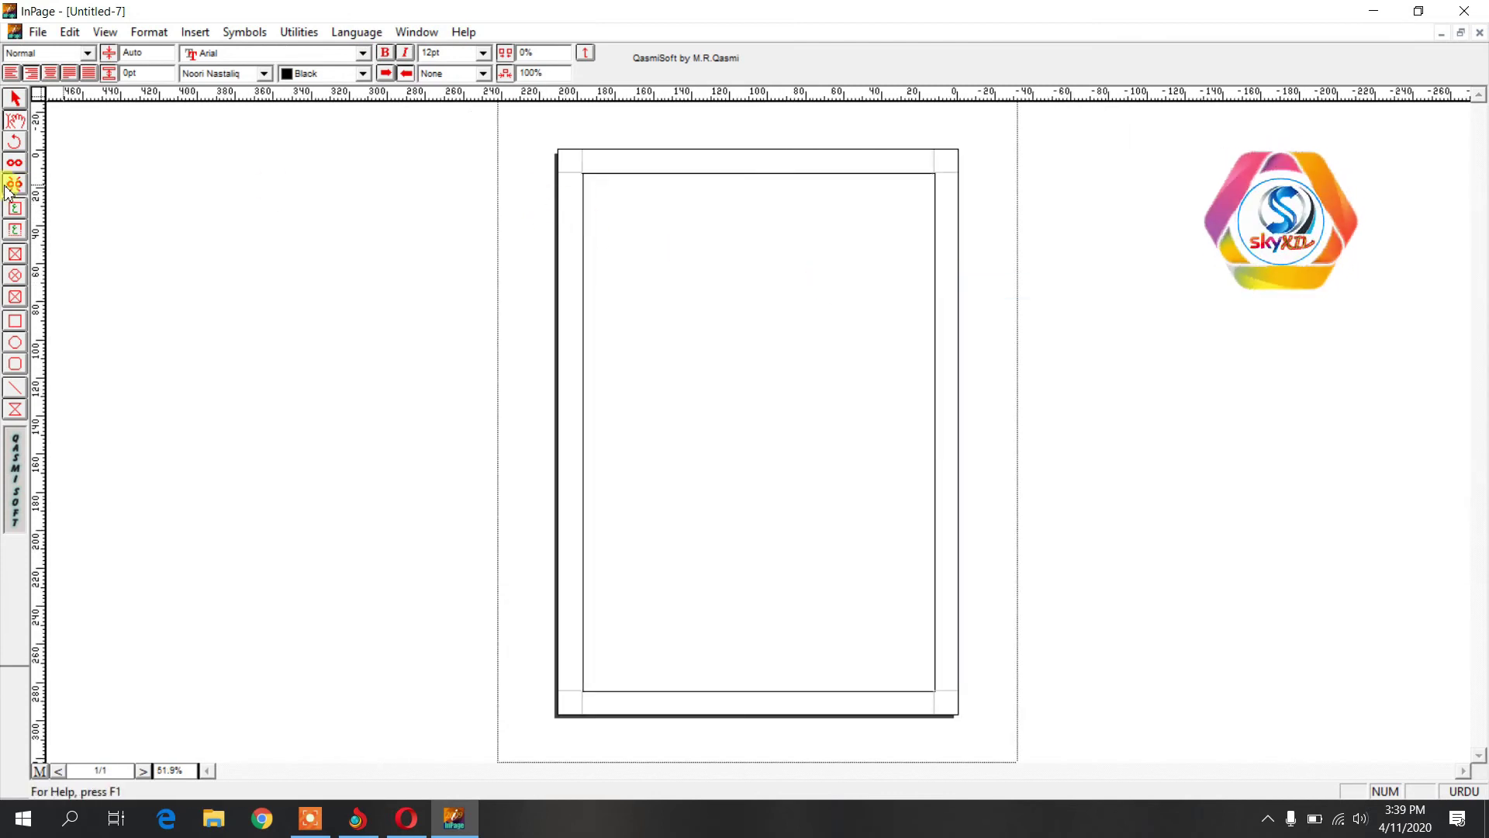
# - Draw a rectangle about 185 by 272 mm along the page margins and set its border width to 12 pt
pyautogui.click(14, 322)
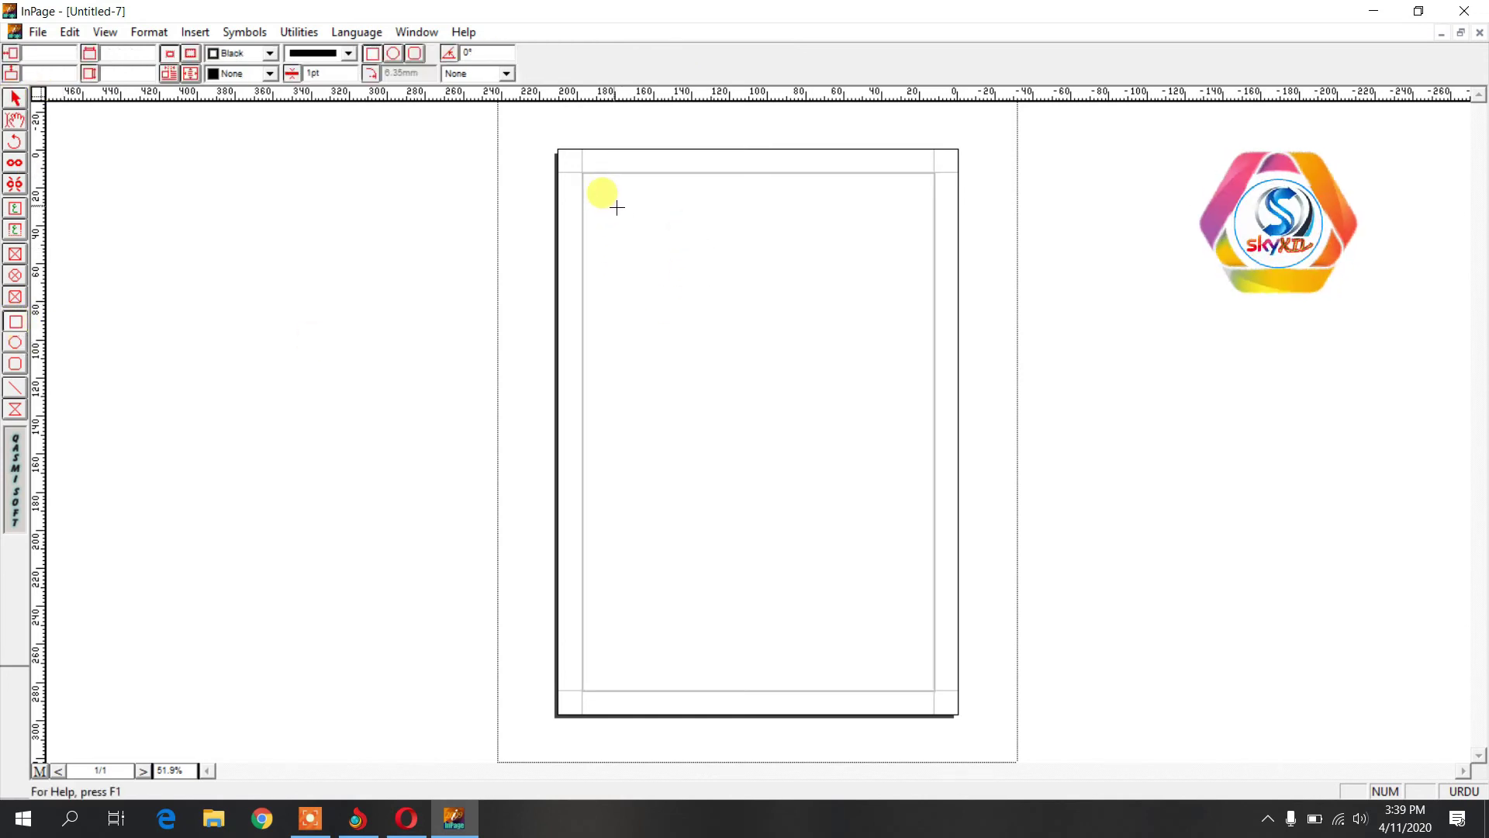
pyautogui.moveTo(587, 179); pyautogui.dragTo(935, 690)
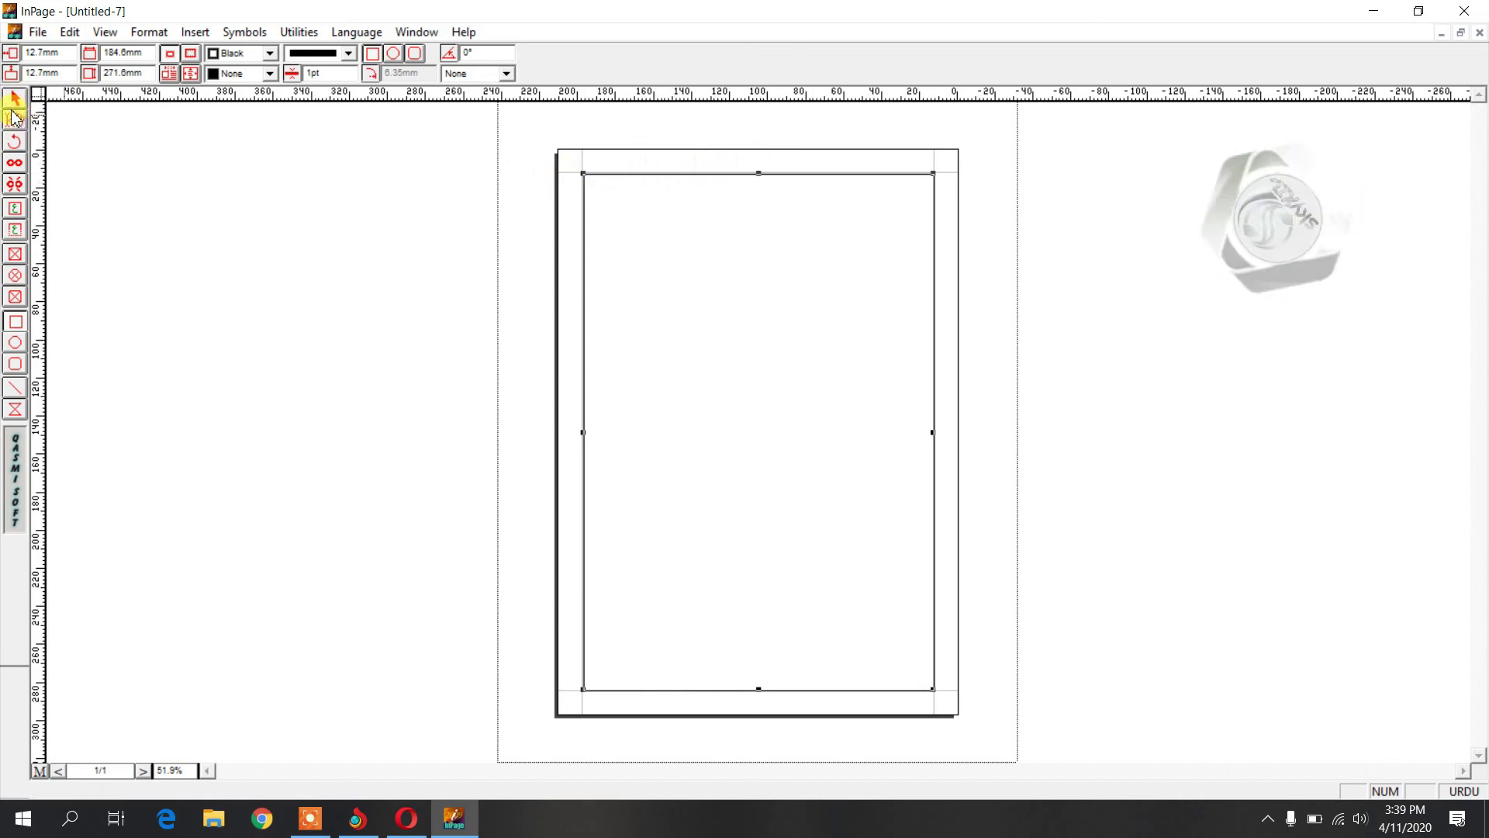
pyautogui.click(23, 319)
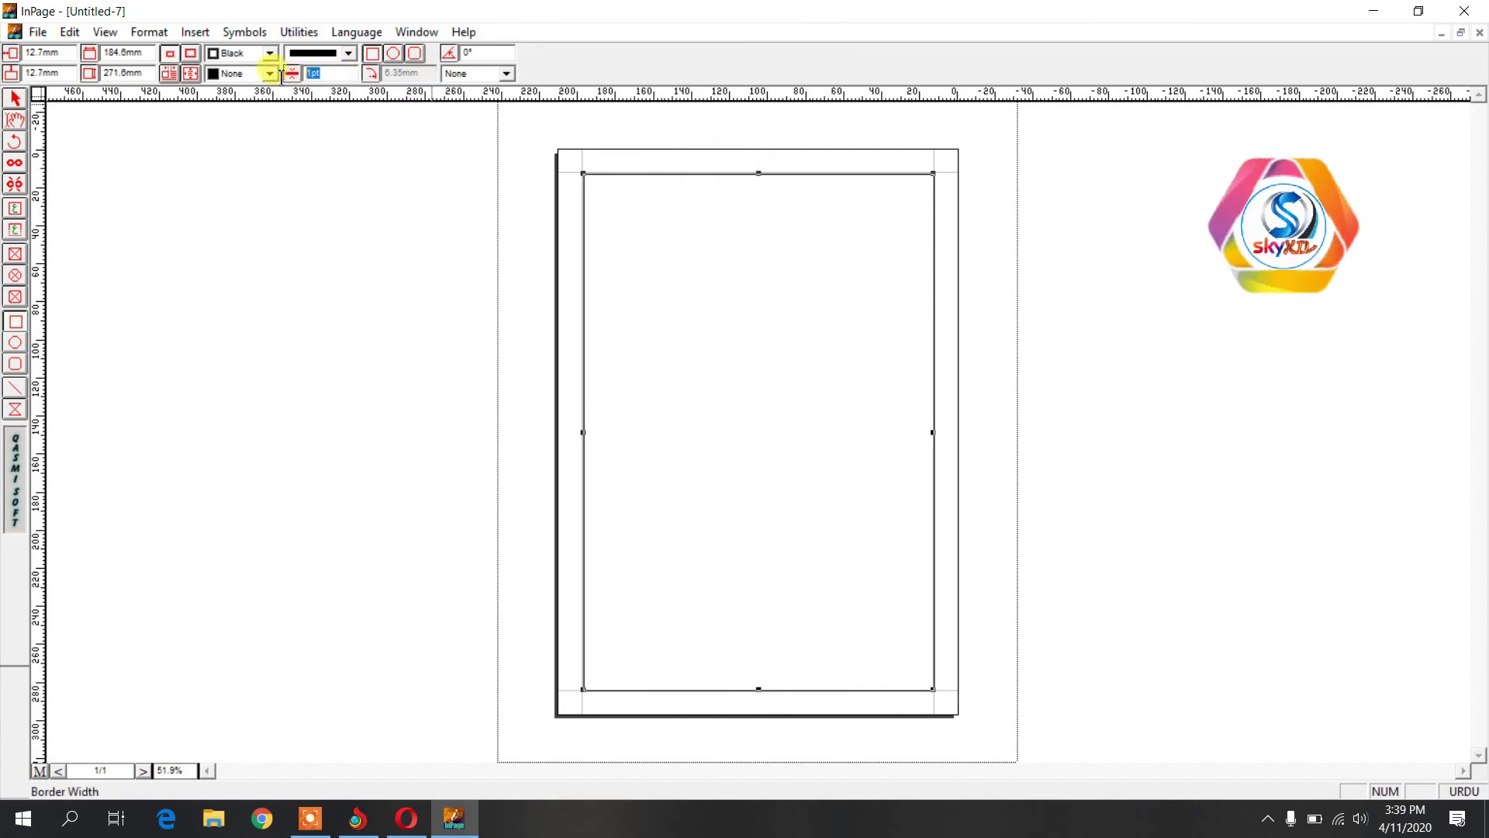
pyautogui.write('12')
pyautogui.press('Return')
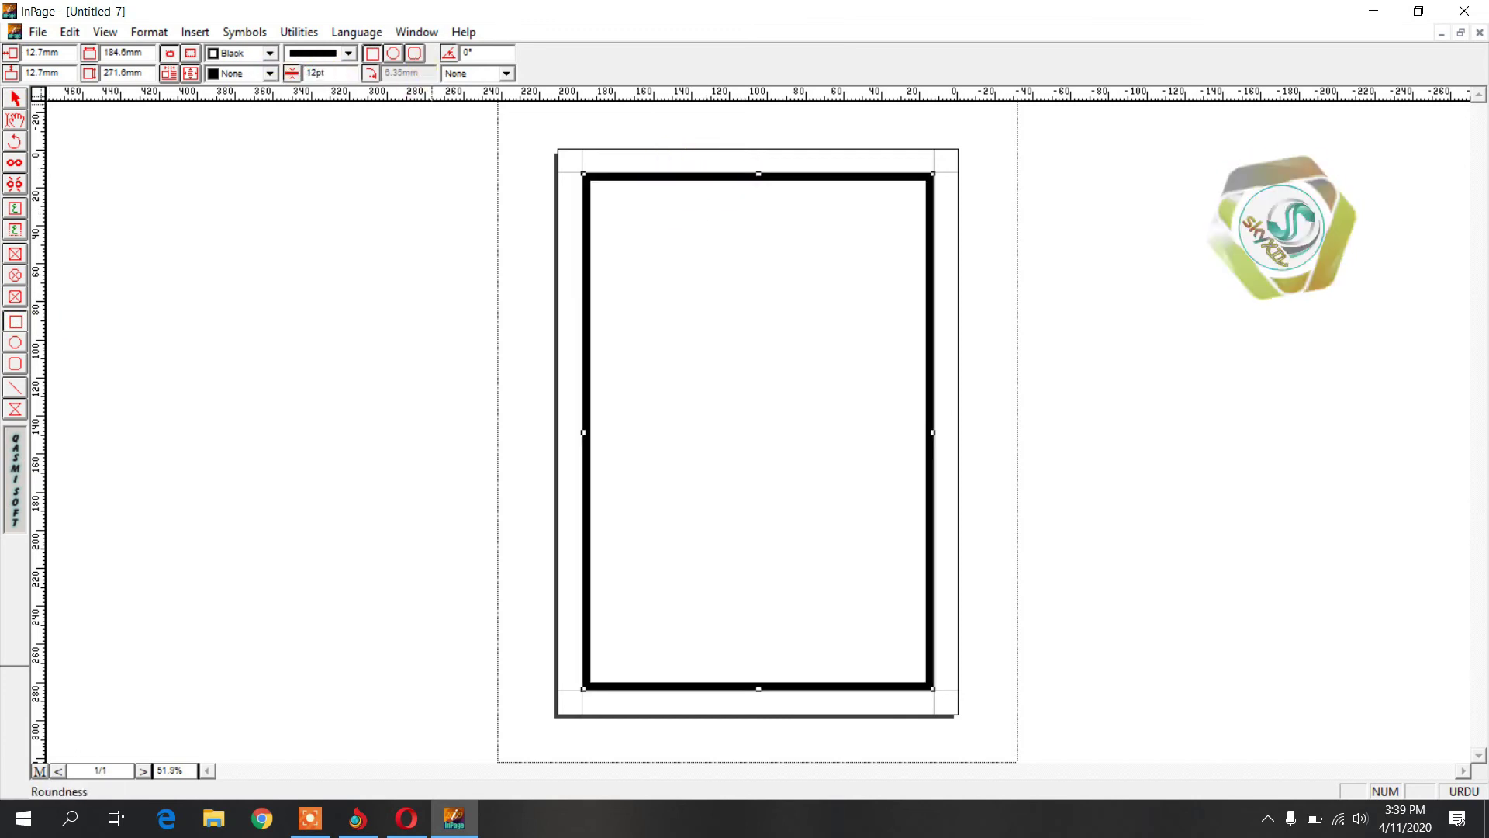
# - Try a dotted pattern on the rectangle's border, apply the linked-circles pattern instead, and set the border width to 14 pt
pyautogui.click(348, 53)
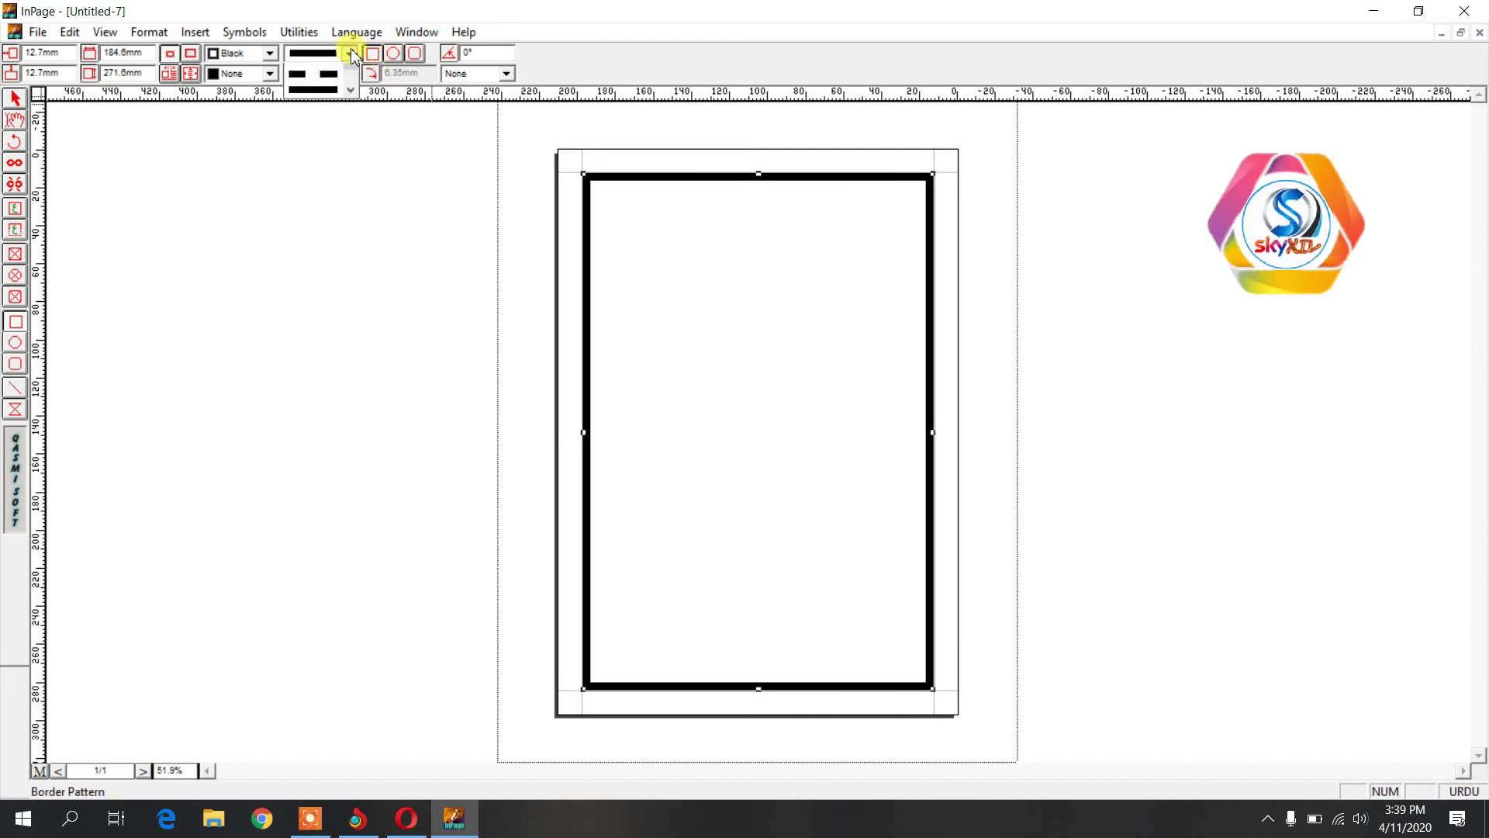
pyautogui.click(326, 93)
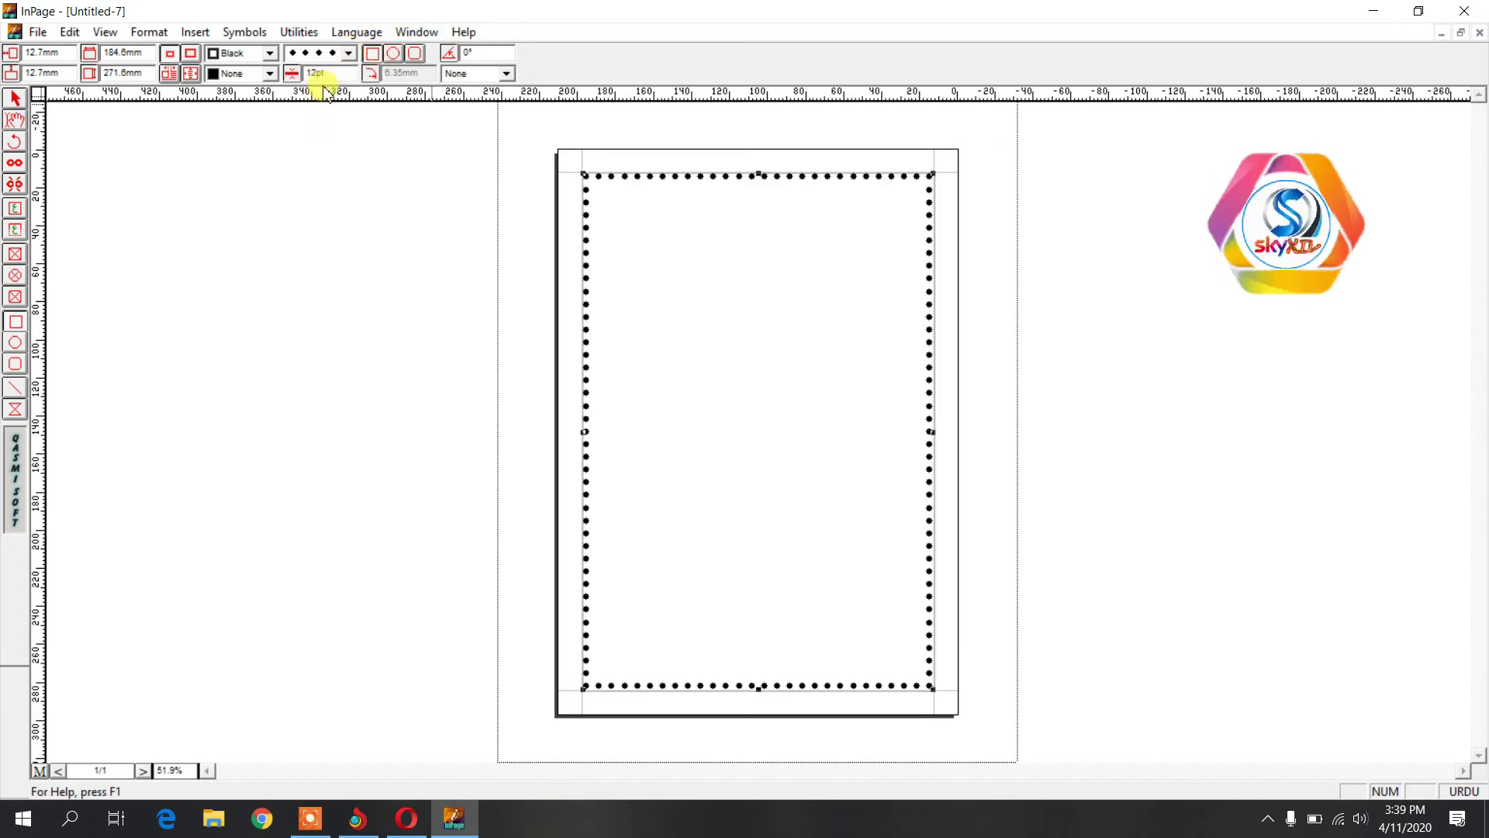
pyautogui.click(350, 55)
pyautogui.scroll(-3, 310, 113)
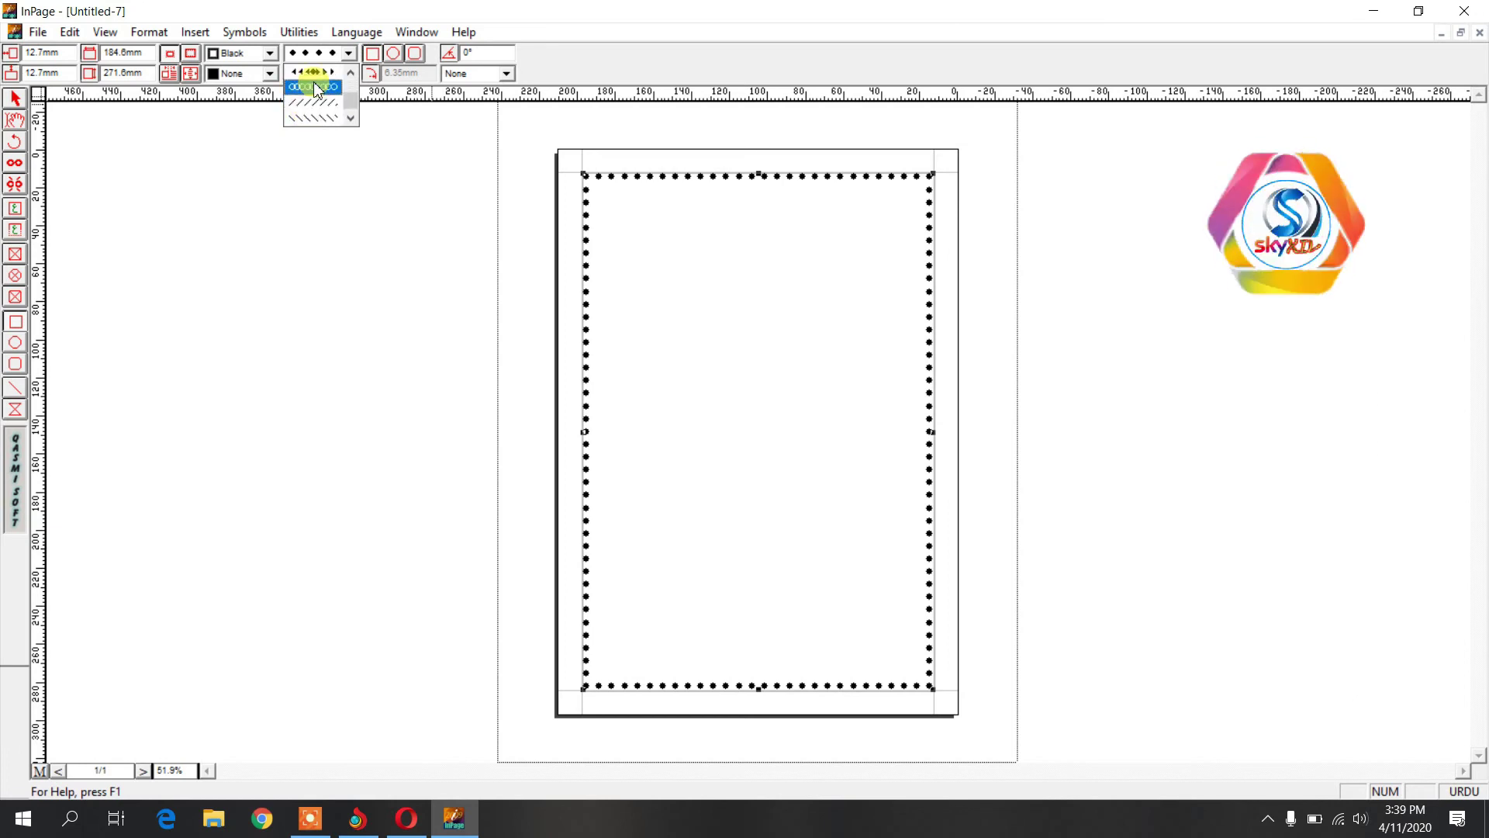
pyautogui.click(312, 86)
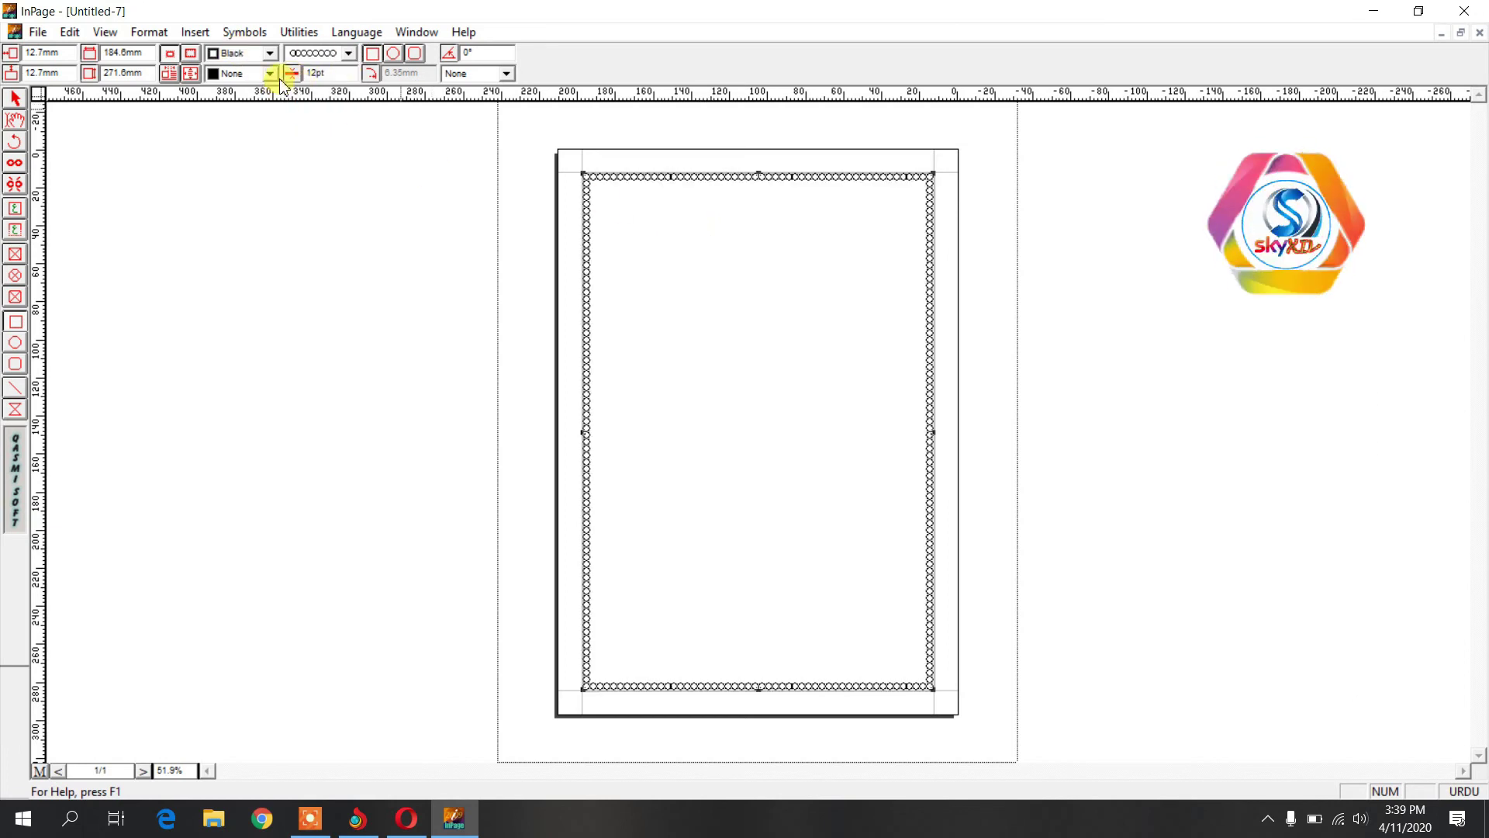
pyautogui.write('14')
pyautogui.press('Return')
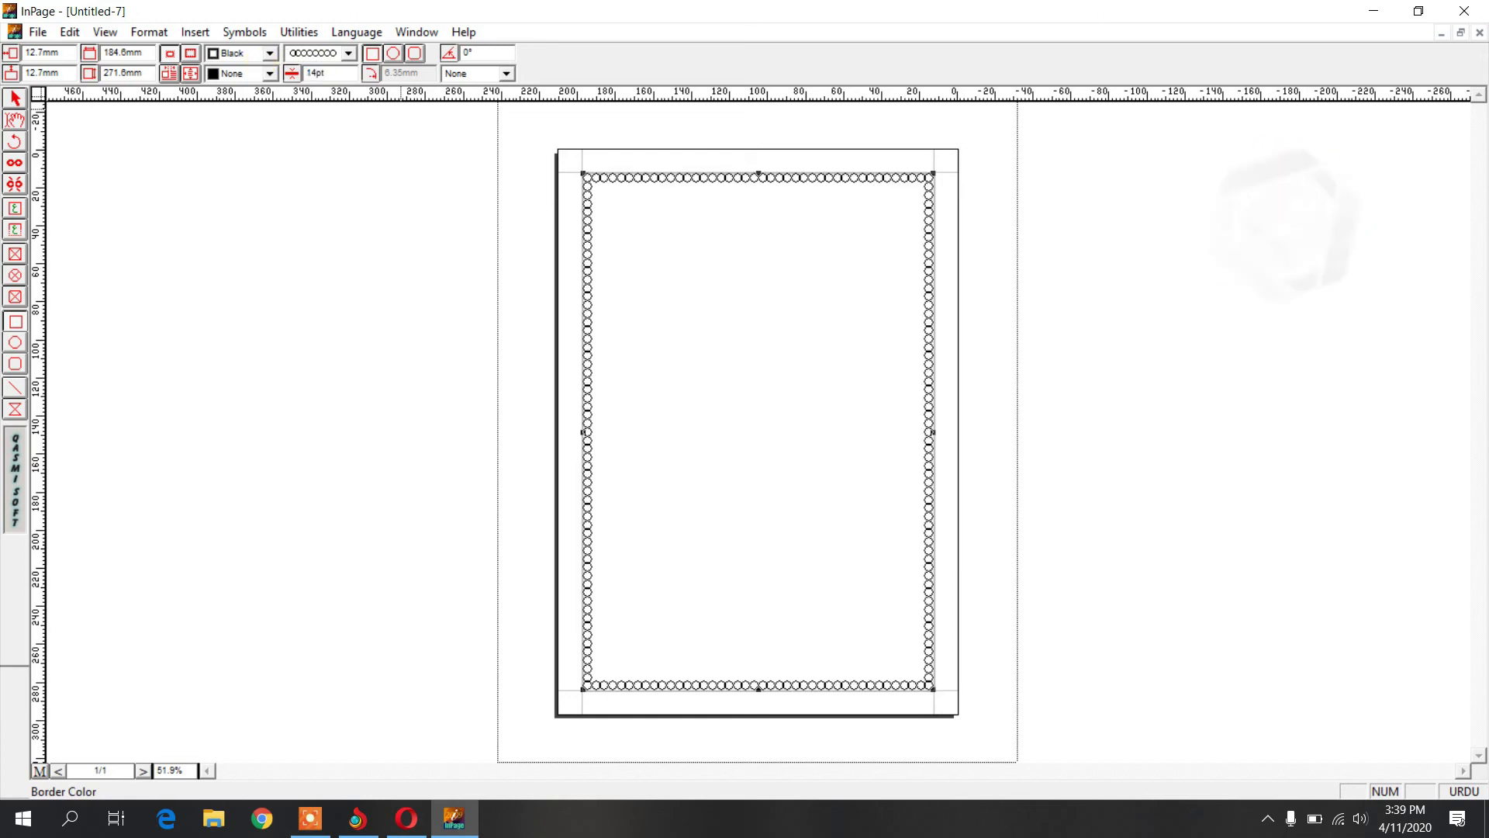
# - Try red and blue as the rectangle's border color, and settle on magenta
pyautogui.click(269, 56)
pyautogui.click(237, 101)
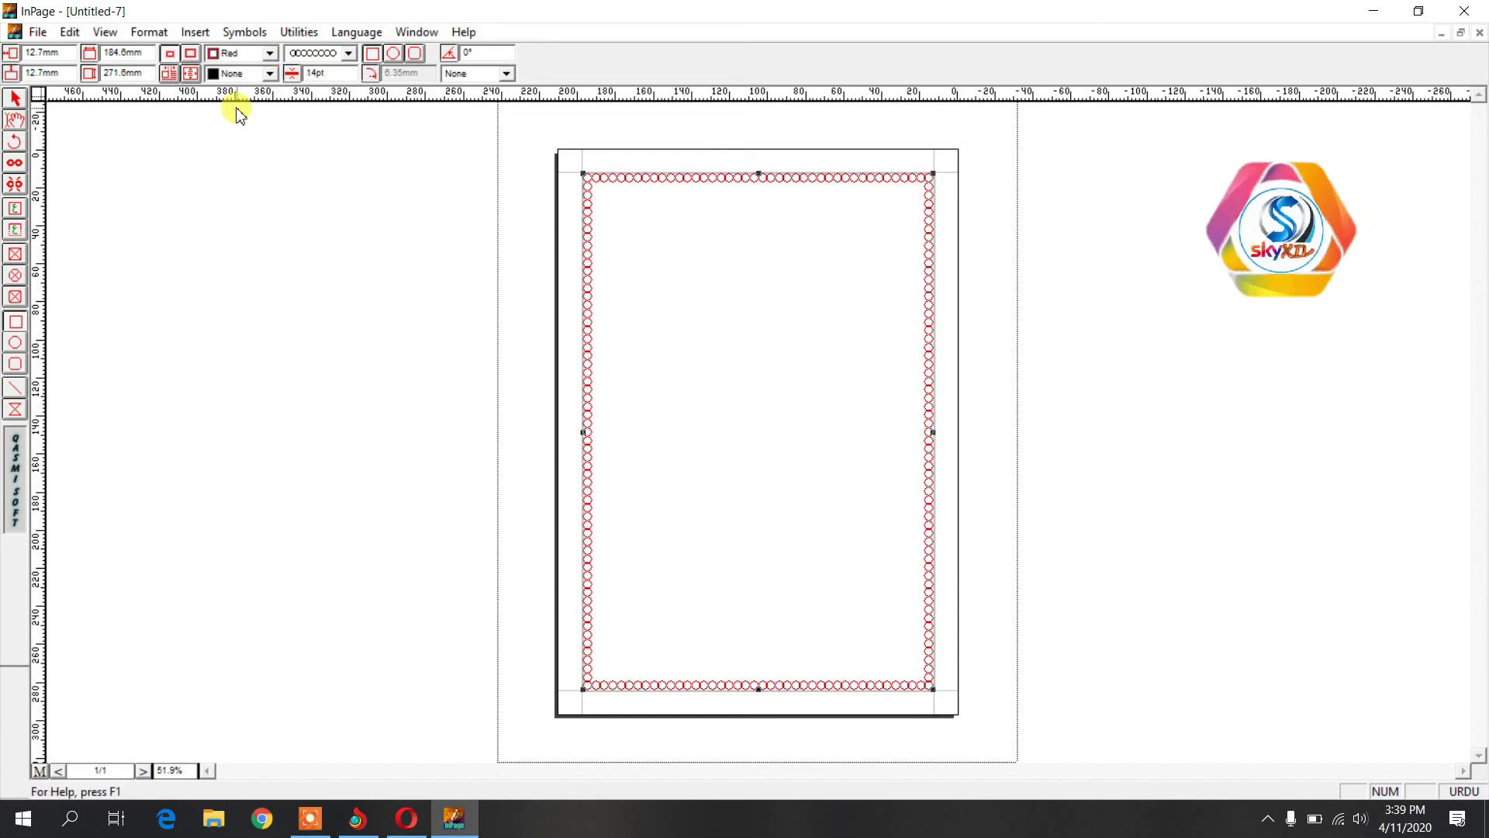
pyautogui.click(270, 54)
pyautogui.click(248, 99)
pyautogui.click(272, 54)
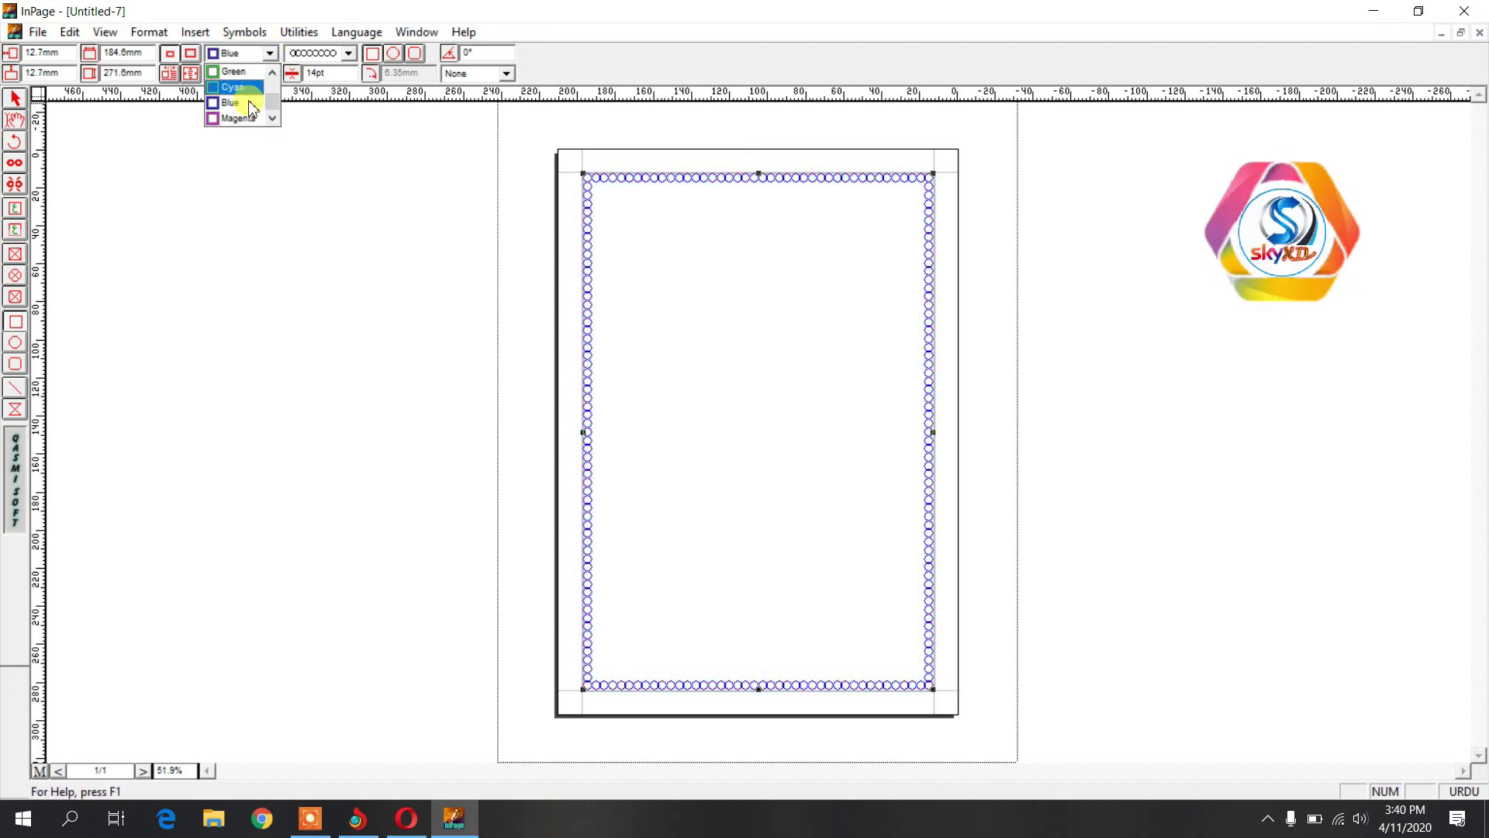
pyautogui.click(246, 123)
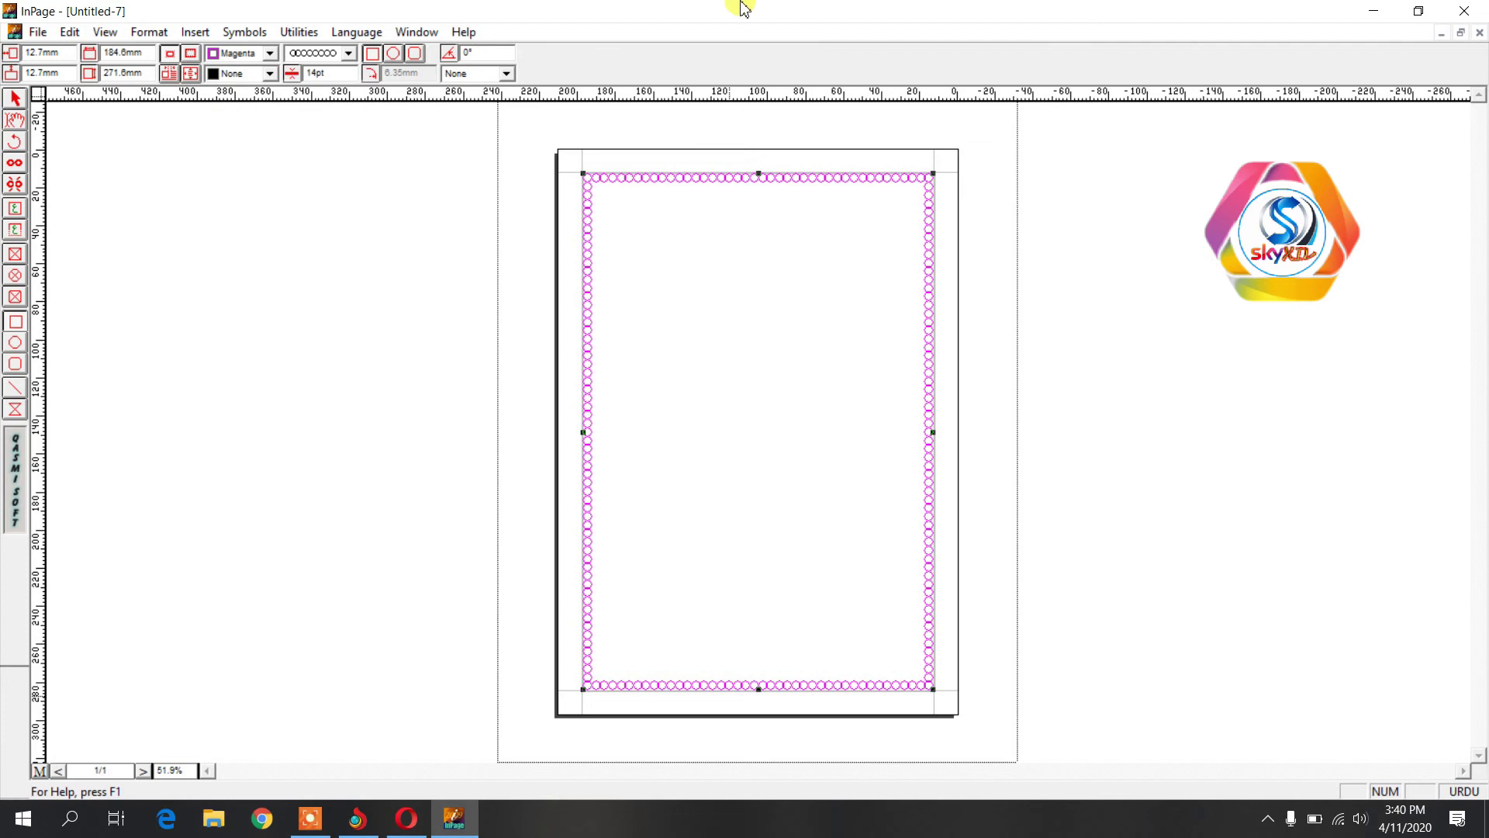
# - Try the ellipse shape on the bordered frame, and change it to a rounded rectangle
pyautogui.click(270, 73)
pyautogui.click(270, 72)
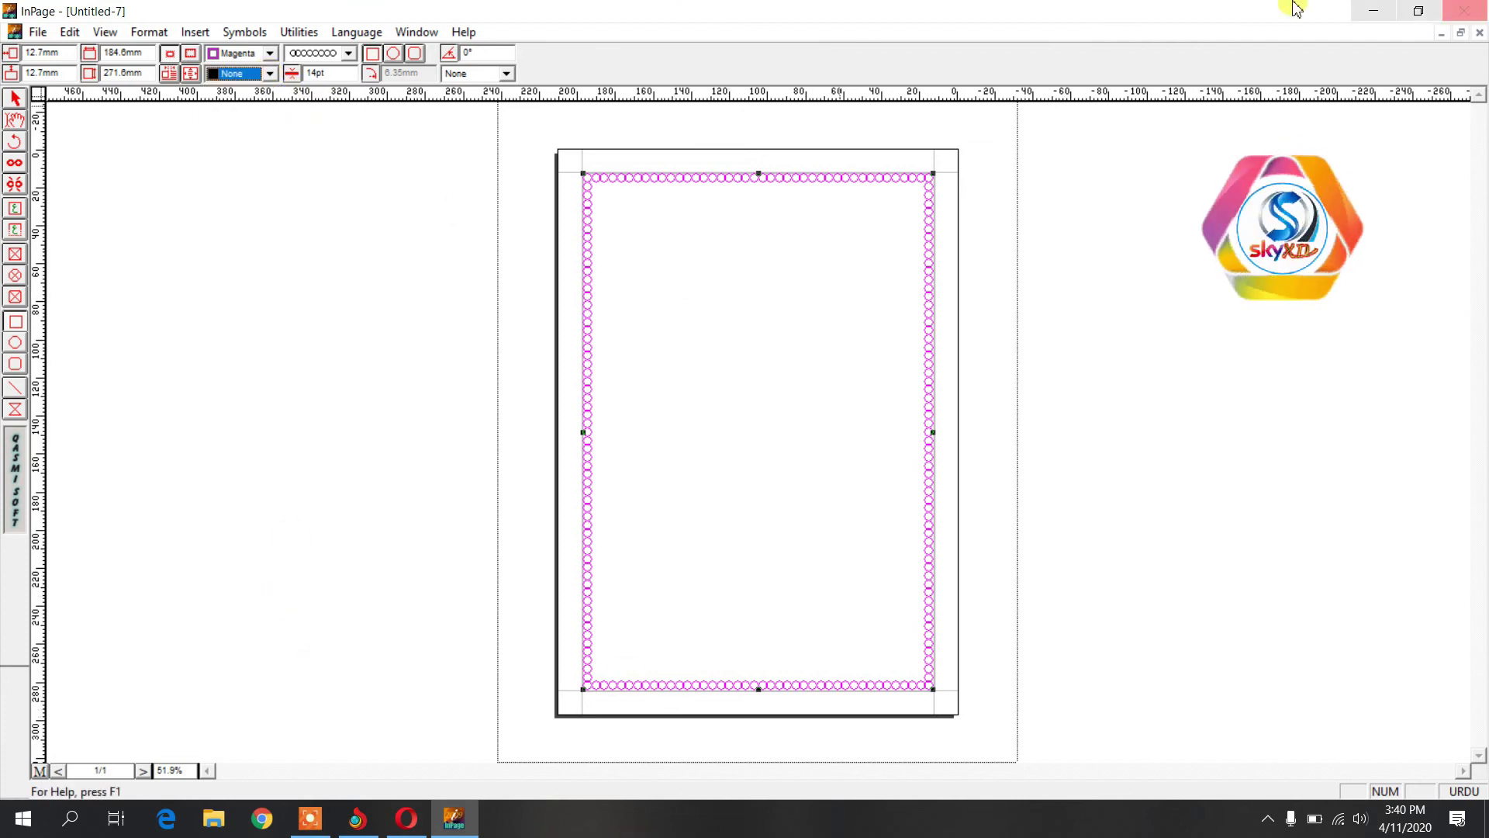
pyautogui.click(393, 56)
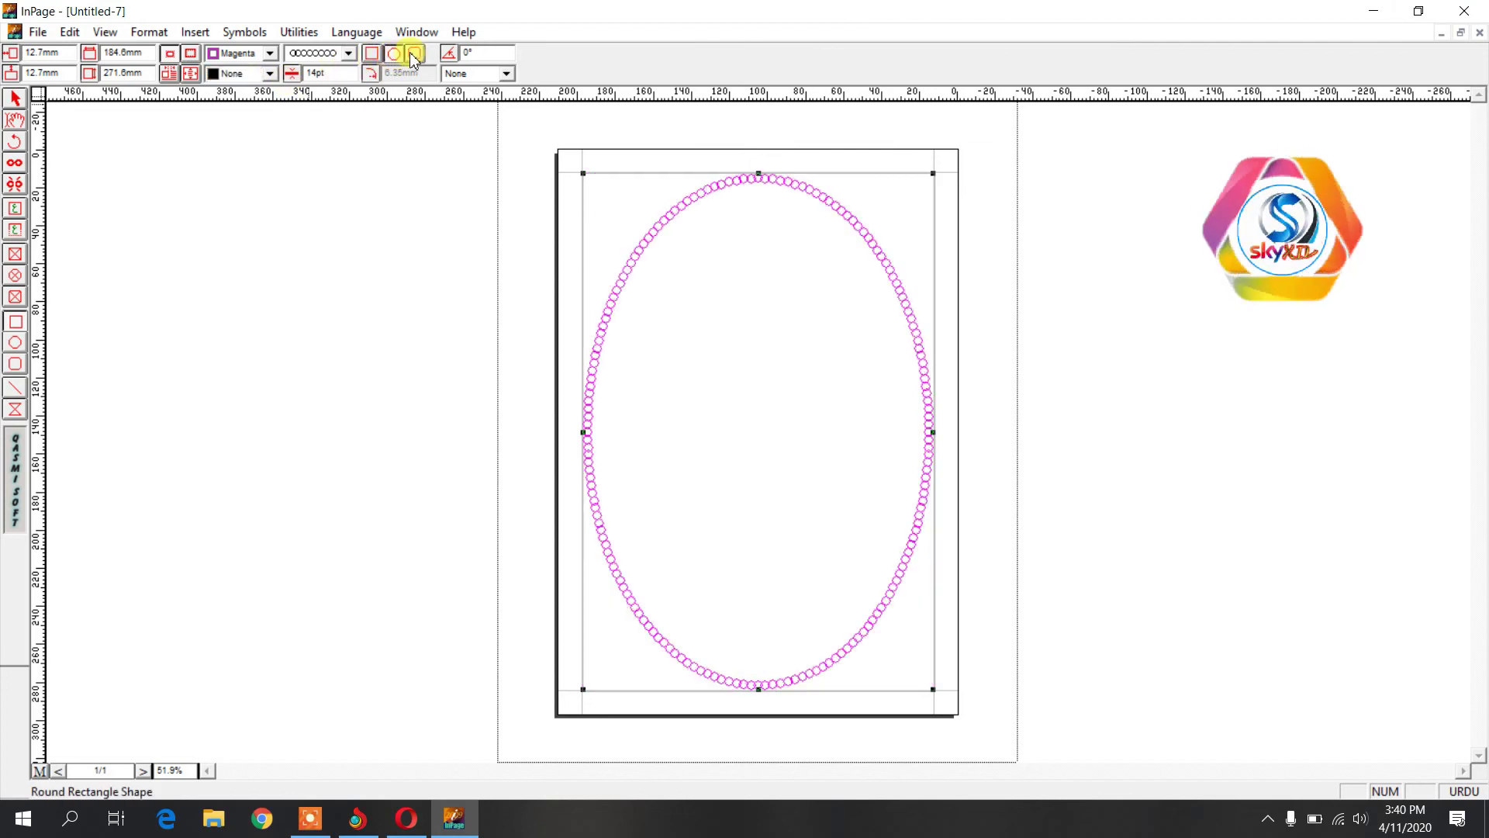
pyautogui.click(415, 54)
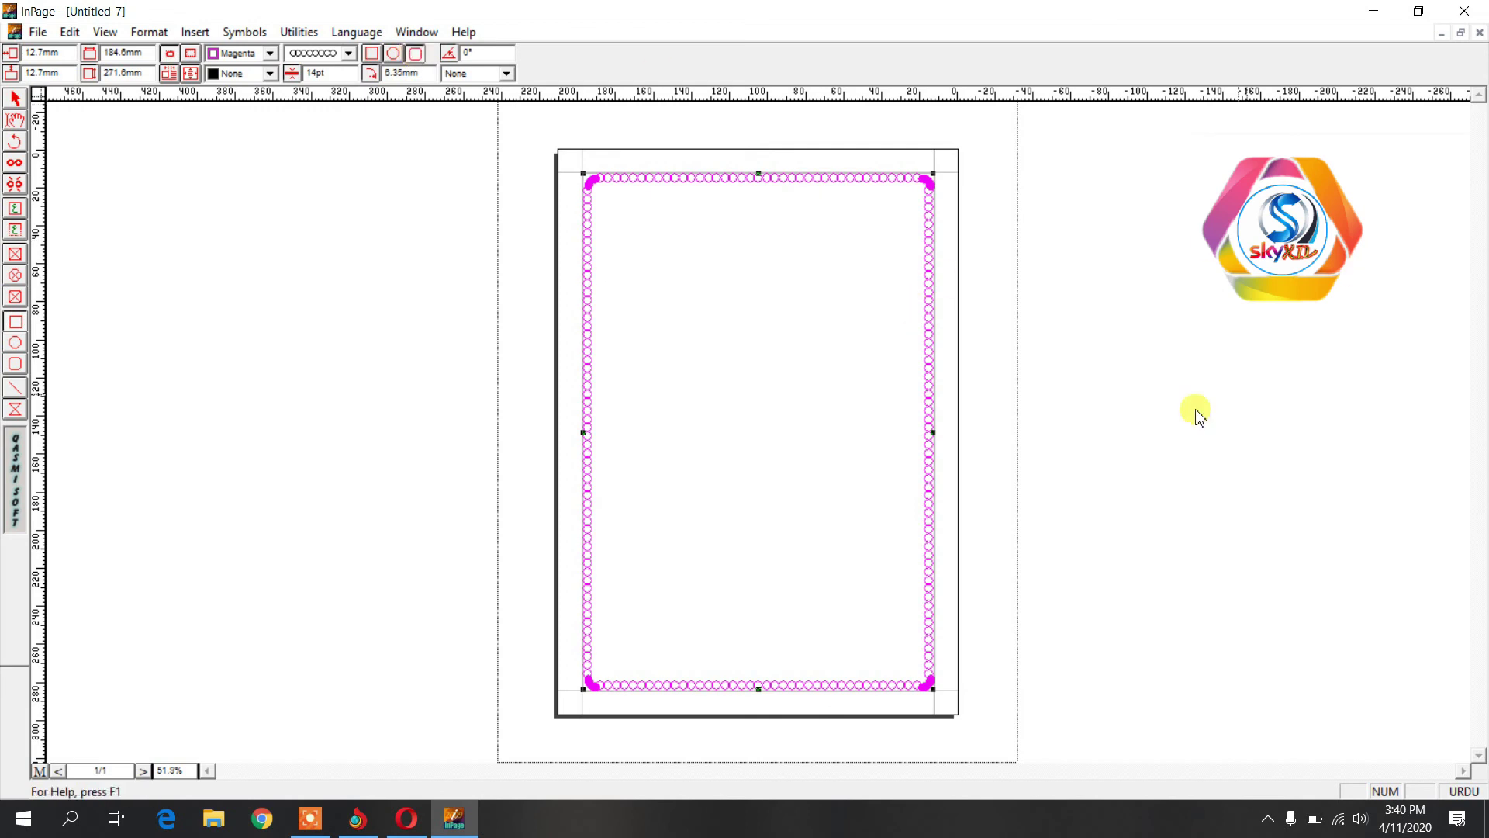